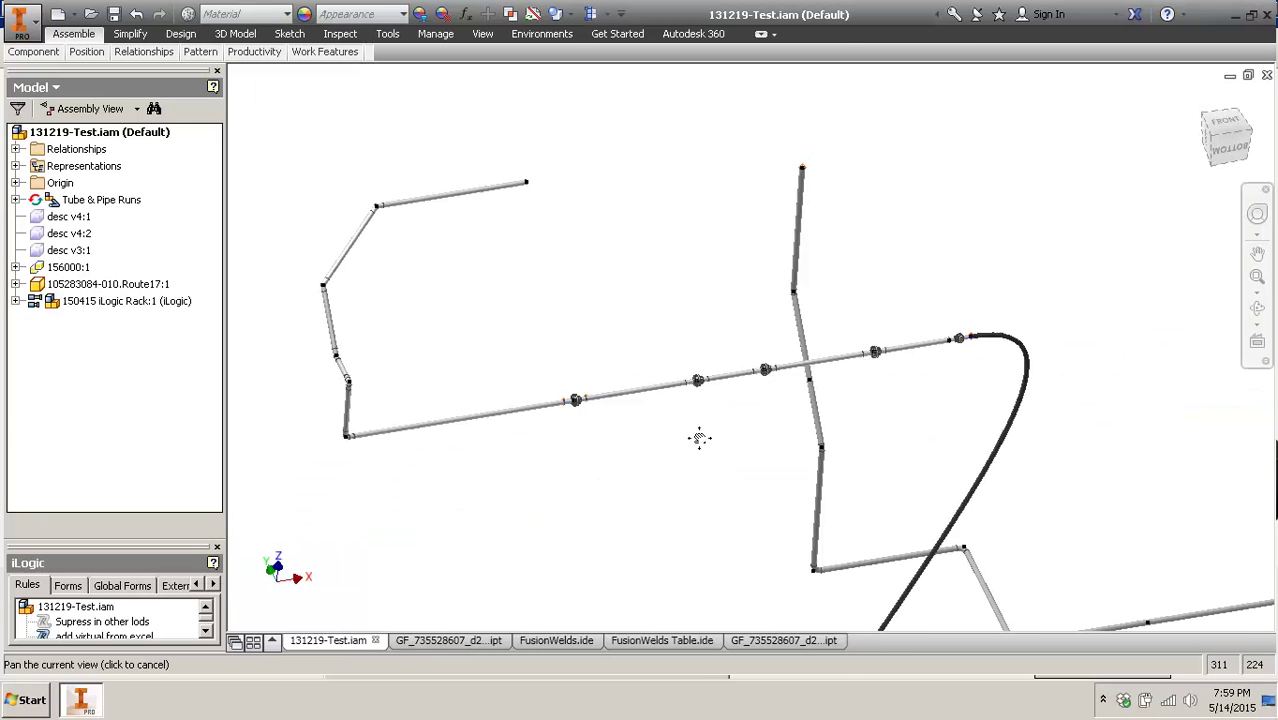
- Survey the full 131219-Test pipe route, then open the GF_735528607 union part document
middle_drag(686, 439, 700, 435)
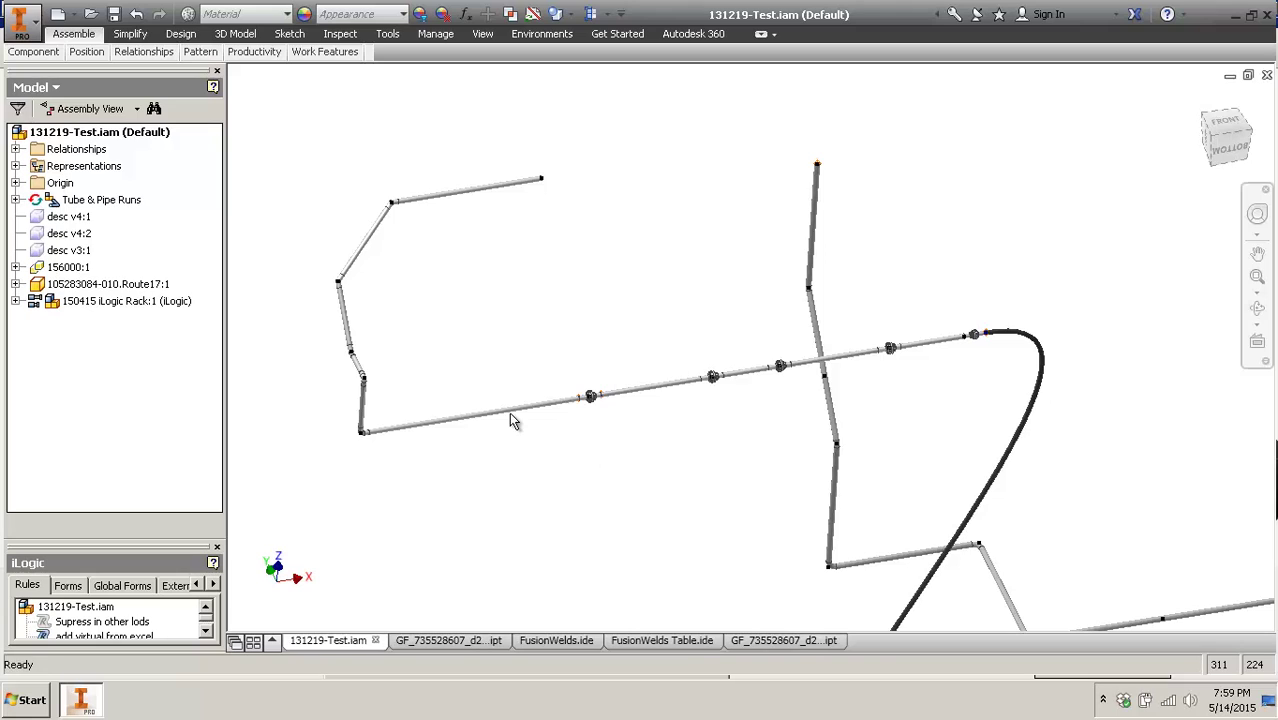
scroll(620, 418, down, 5)
scroll(630, 410, up, 5)
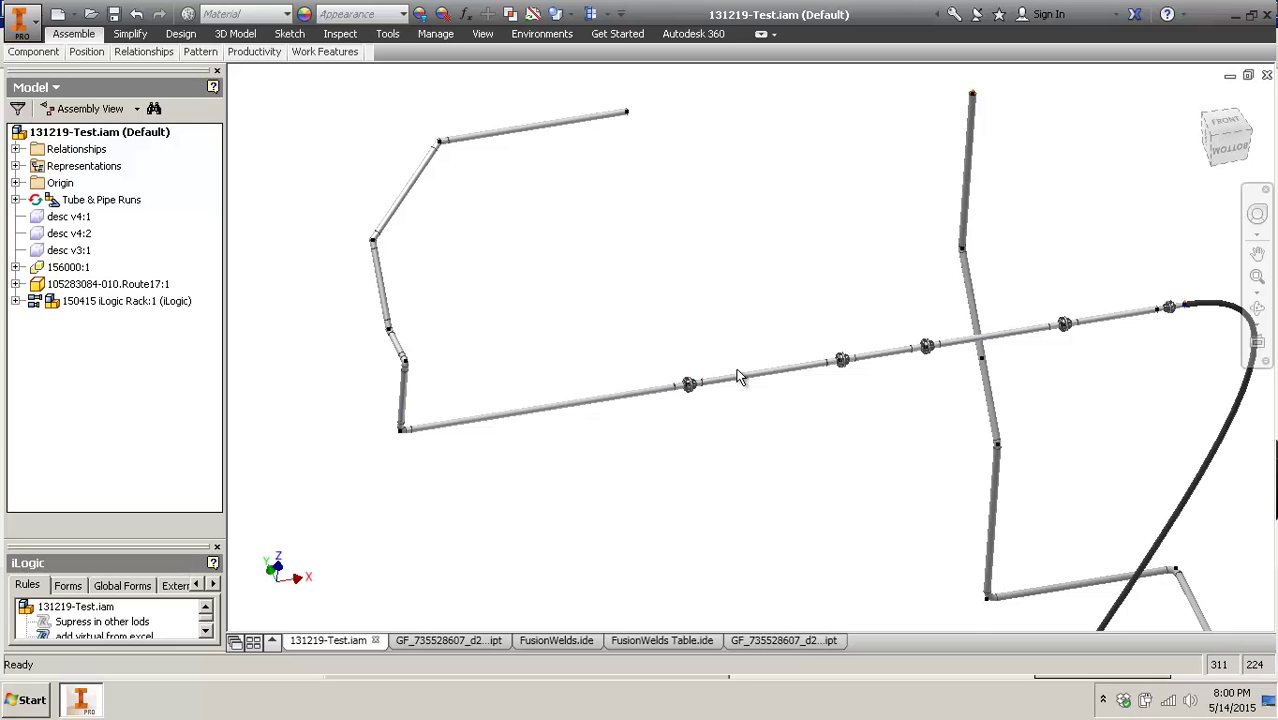
scroll(627, 362, down, 10)
middle_drag(510, 245, 765, 324)
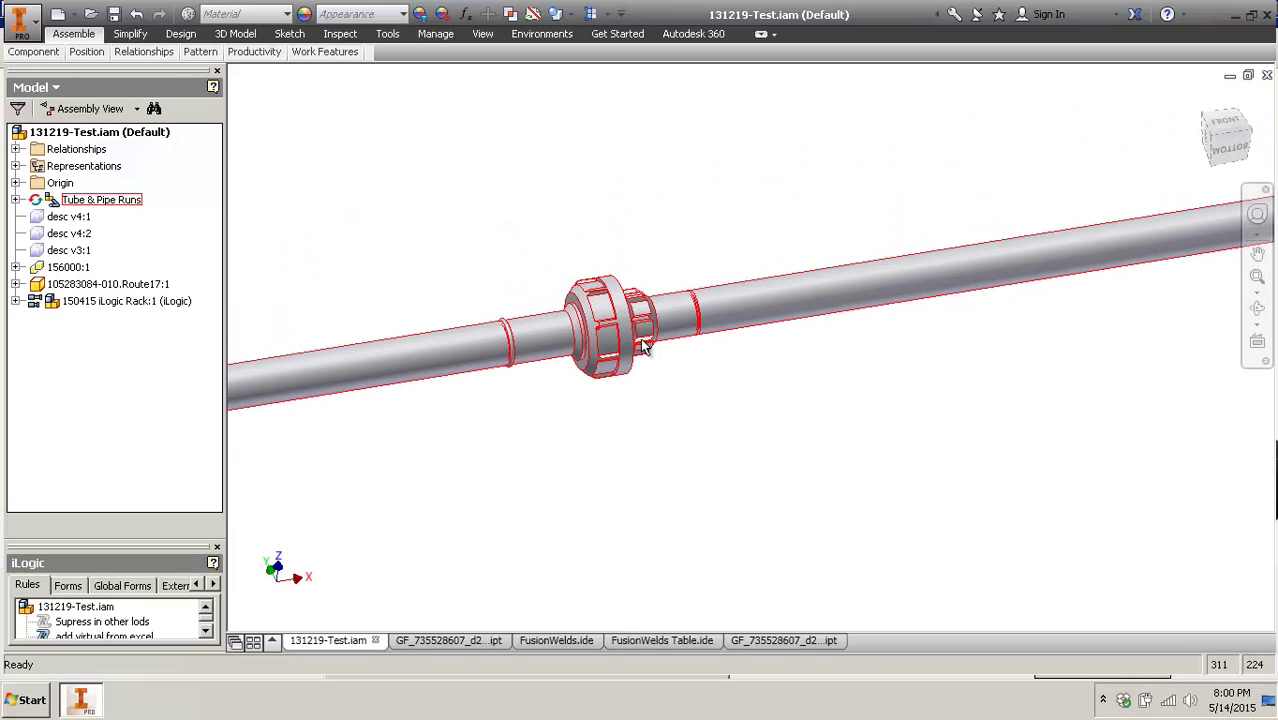
click(428, 643)
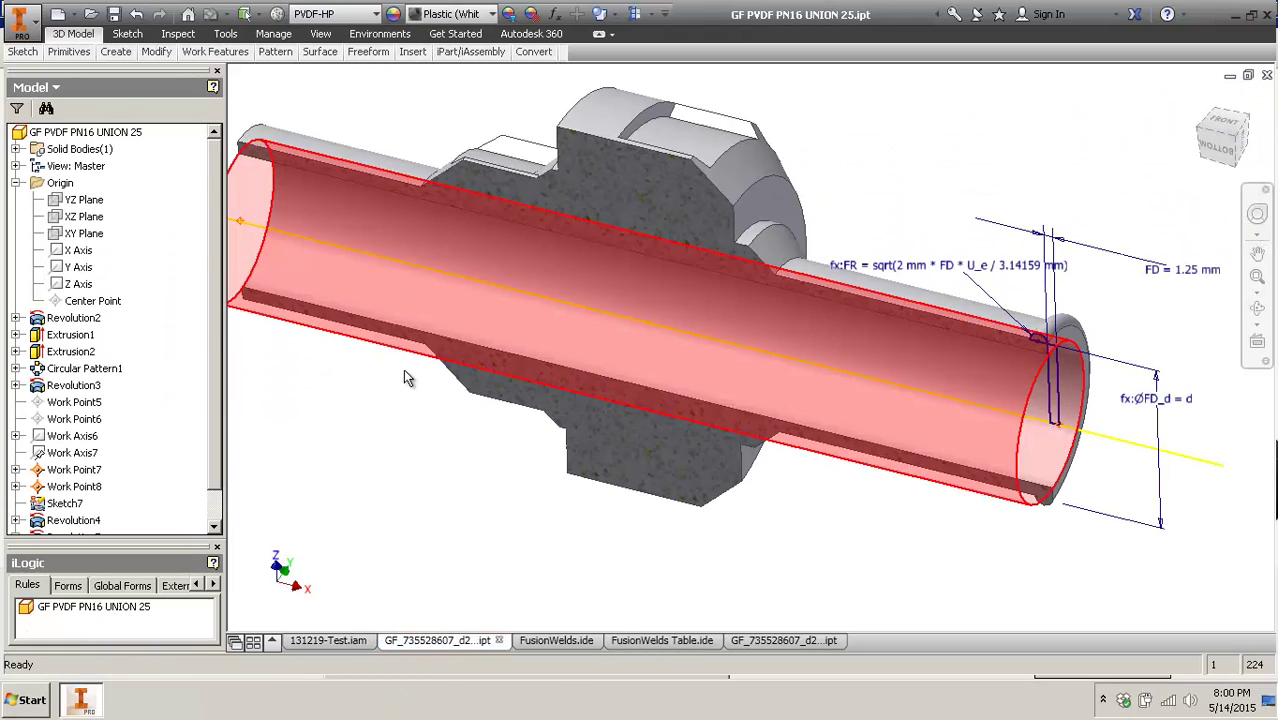
- Review the union's connection engagement values: Max 1.250 mm and Min 100%
middle_drag(448, 513, 460, 524)
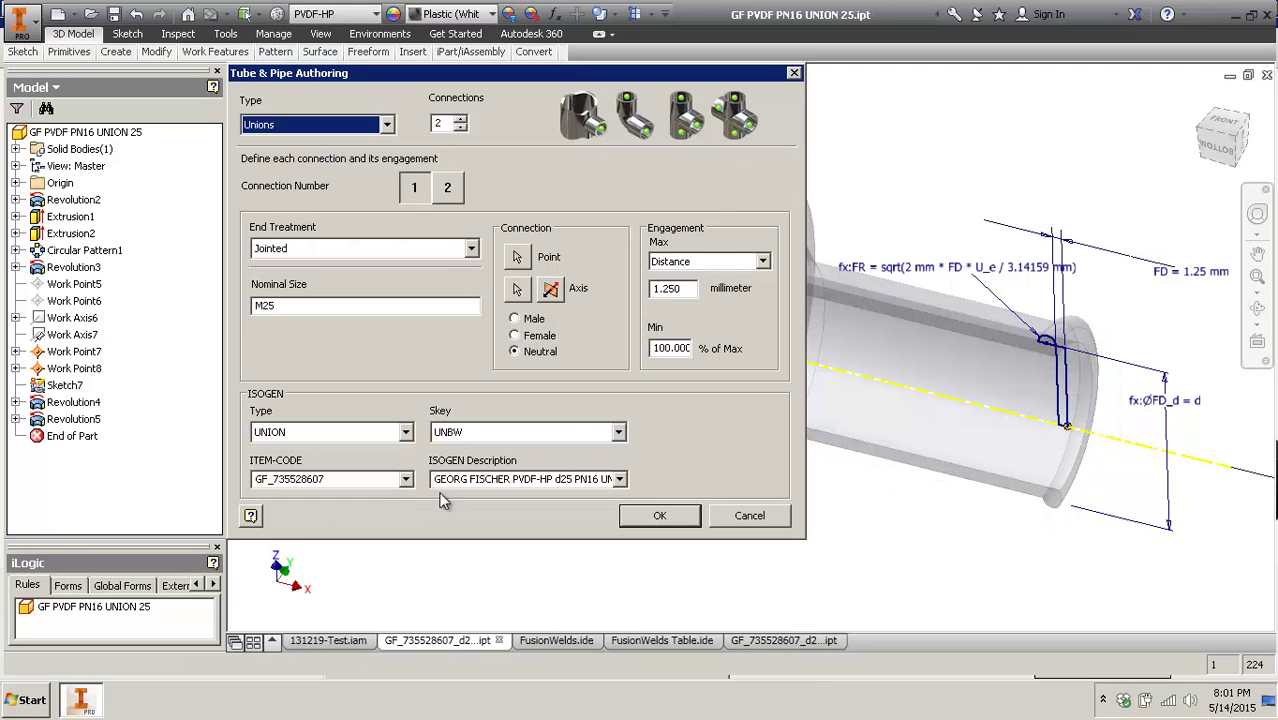
scroll(905, 322, up, 3)
scroll(990, 318, down, 5)
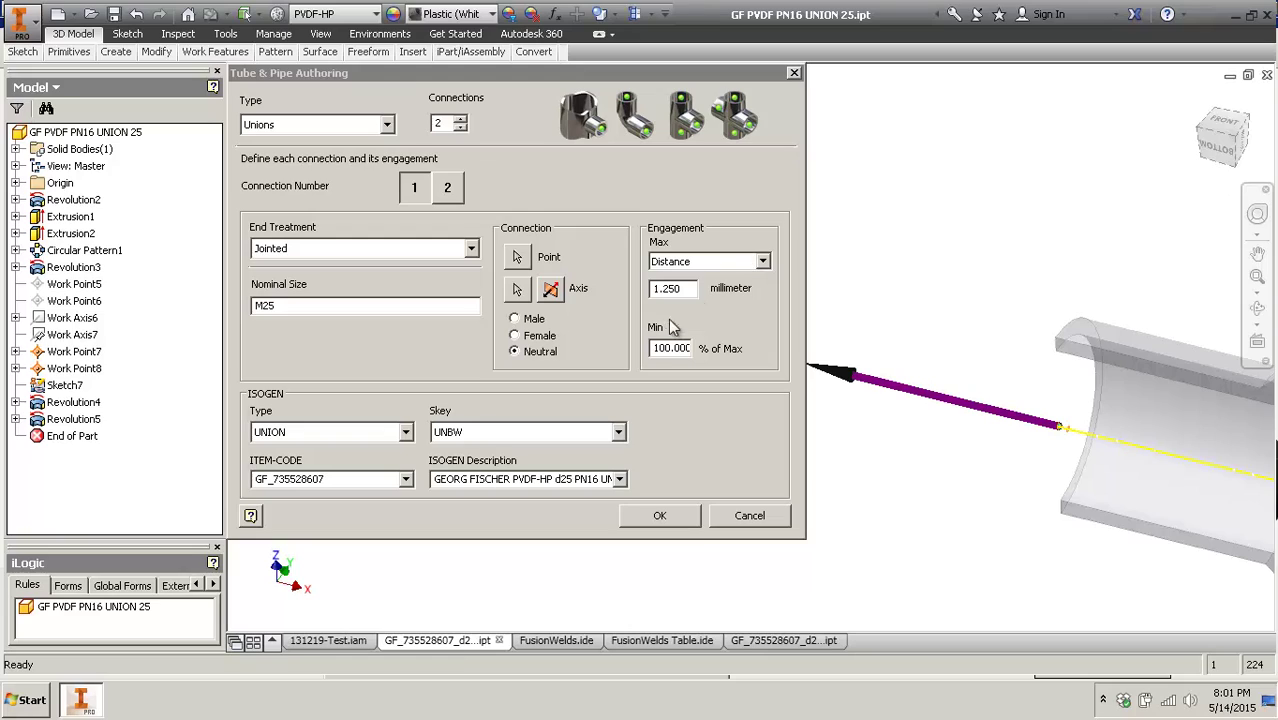
click(684, 288)
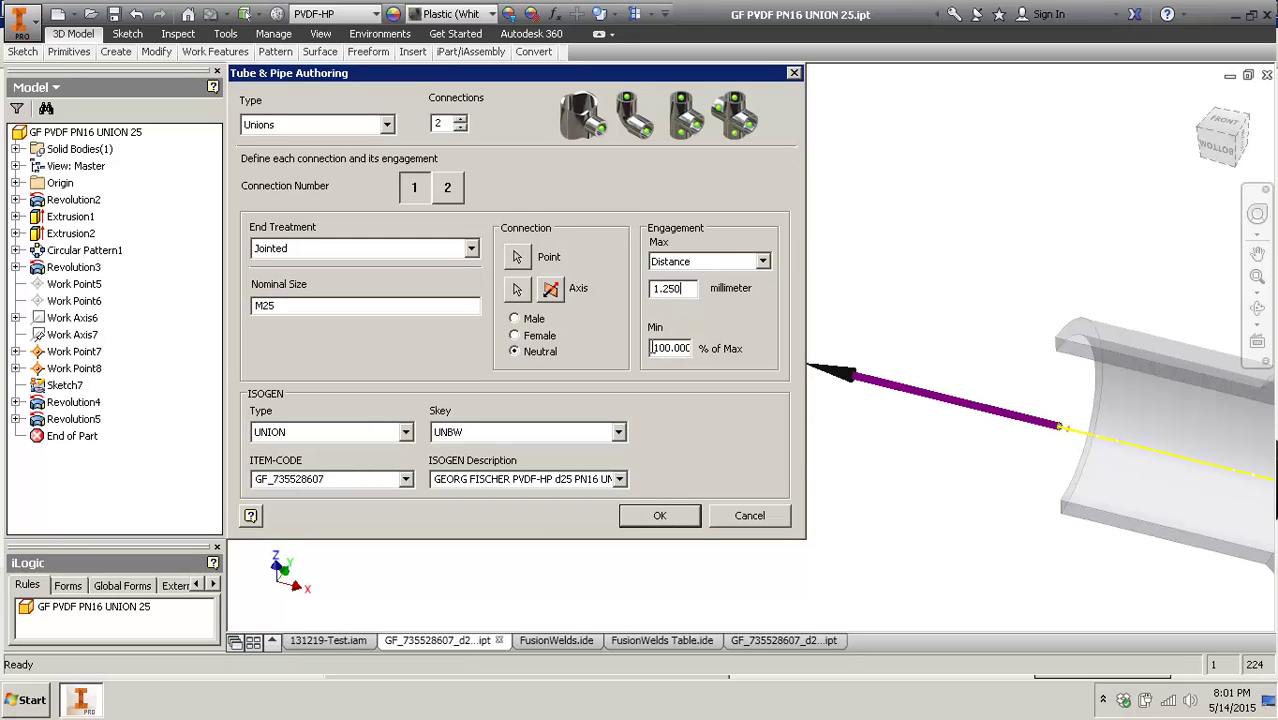
drag(652, 347, 628, 332)
click(696, 288)
- Cancel the Tube & Pipe Authoring dialog unchanged and return to 131219-Test.iam
scroll(1075, 440, up, 3)
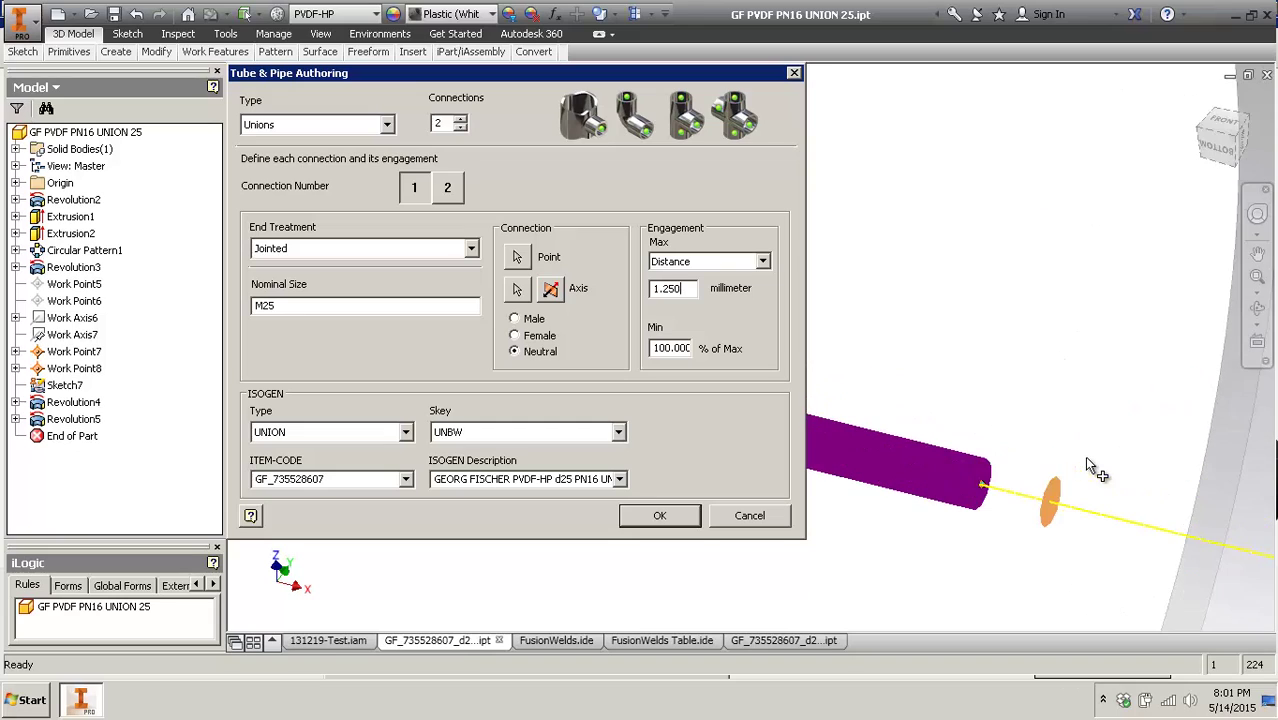
scroll(1004, 490, down, 2)
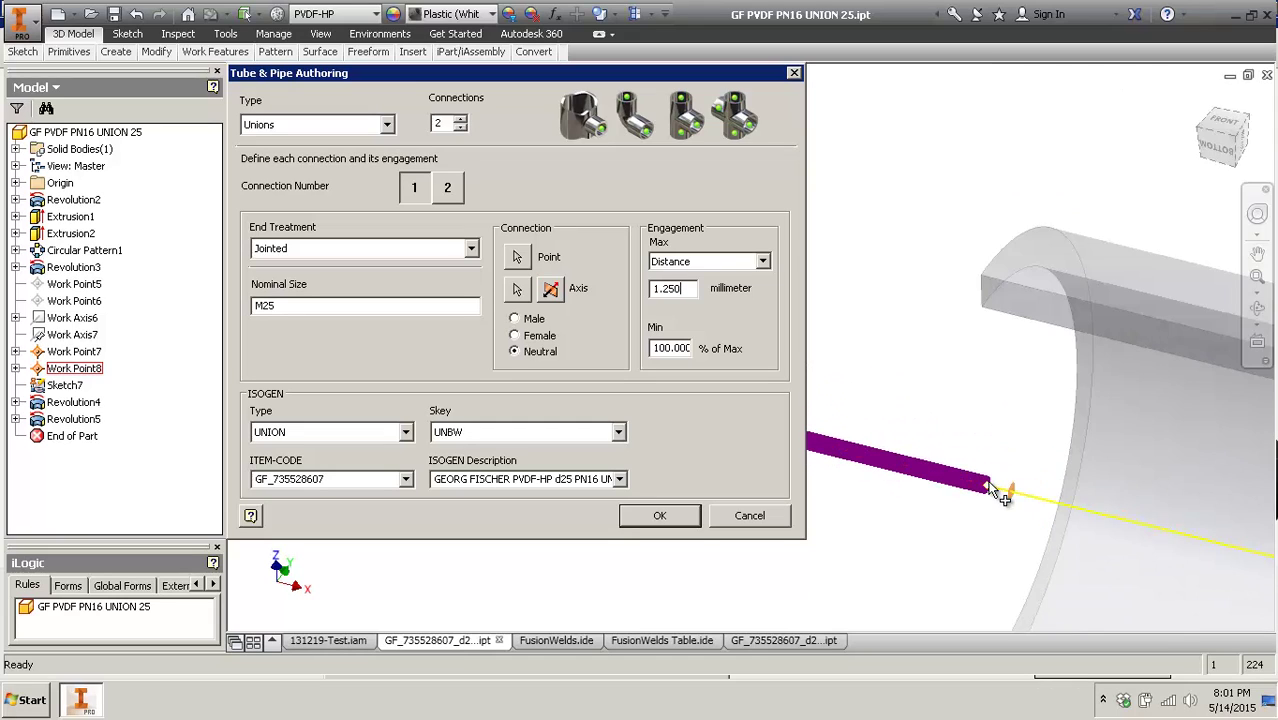
scroll(985, 480, up, 2)
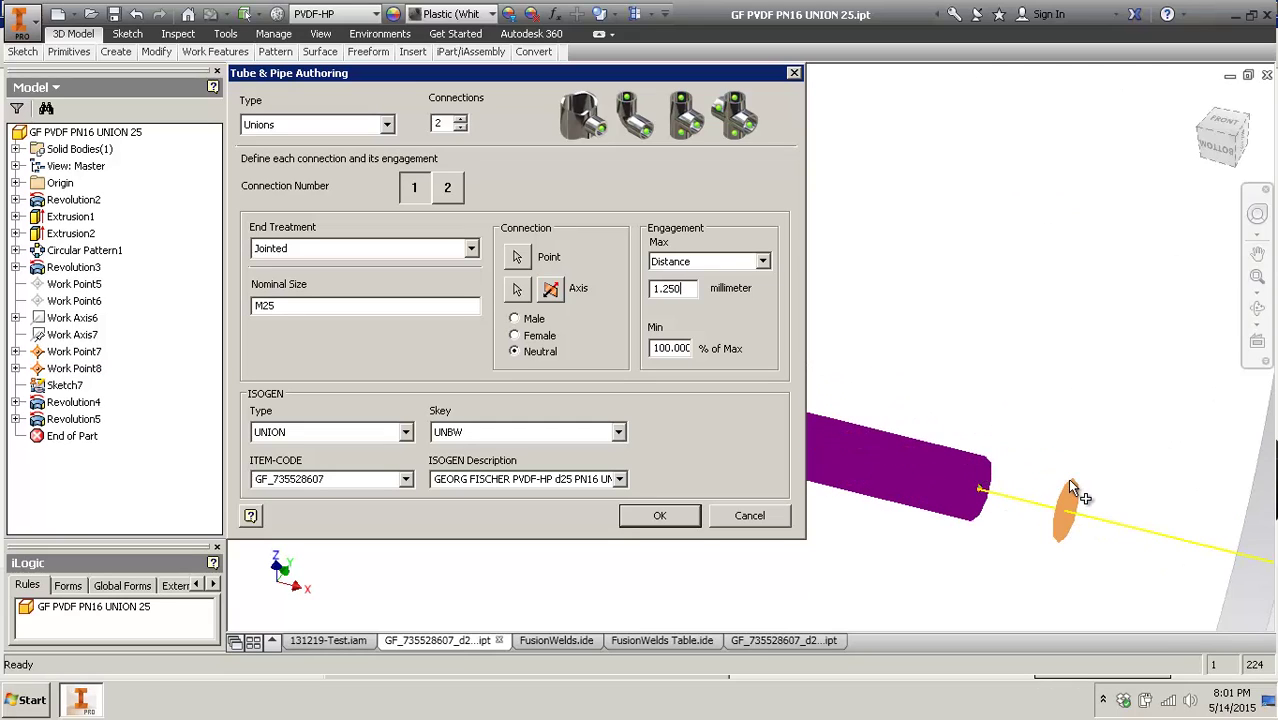
scroll(1067, 478, down, 2)
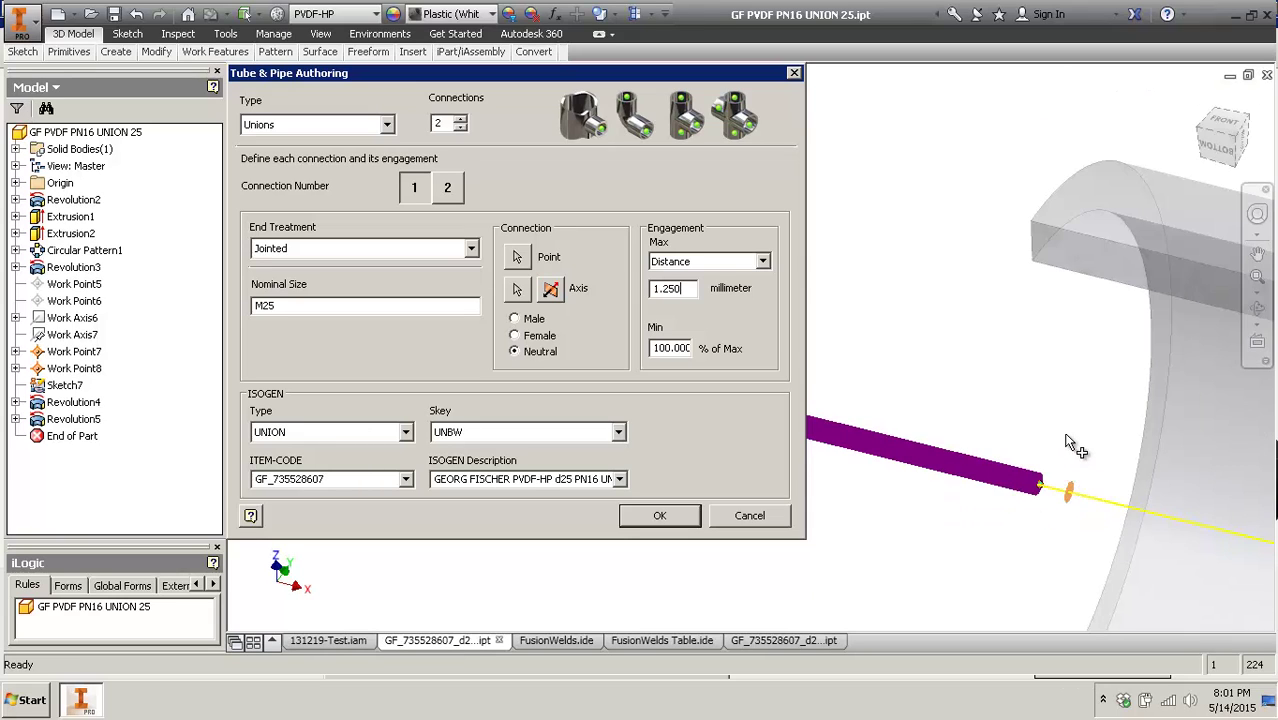
scroll(930, 478, up, 1)
click(757, 522)
click(329, 641)
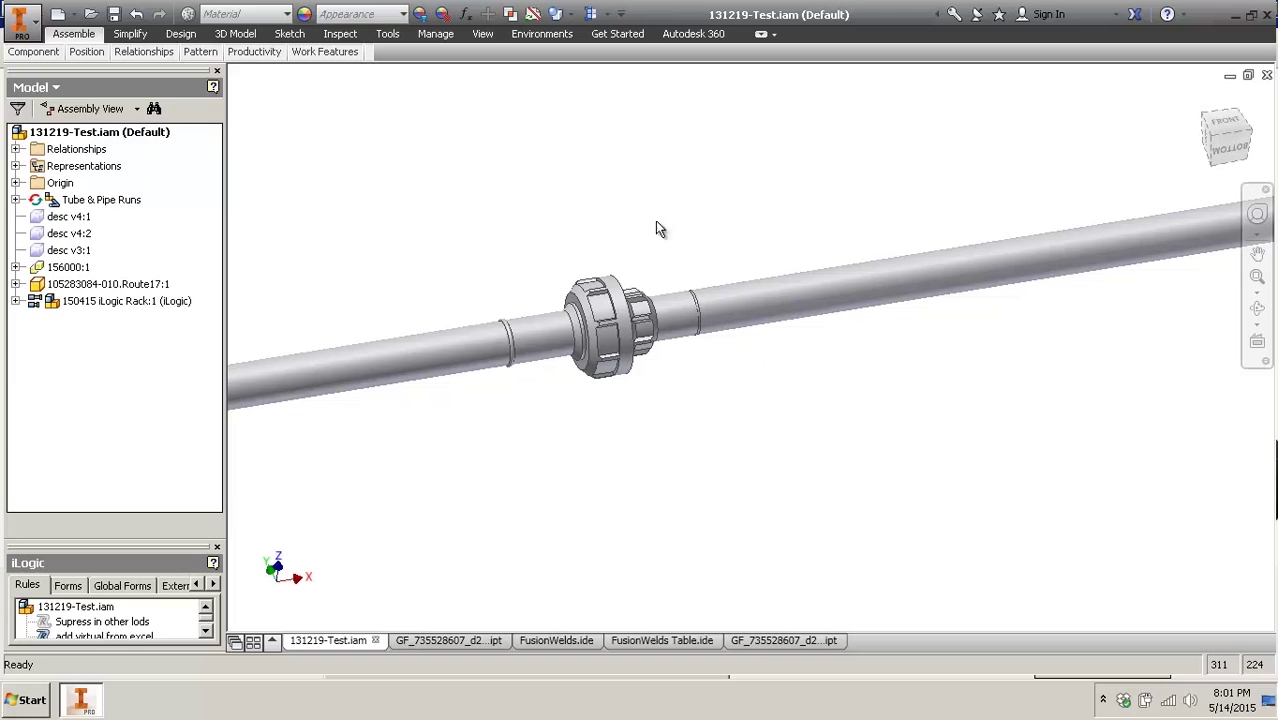
- Switch selection to Part Priority and select the union fitting
right_click(742, 360)
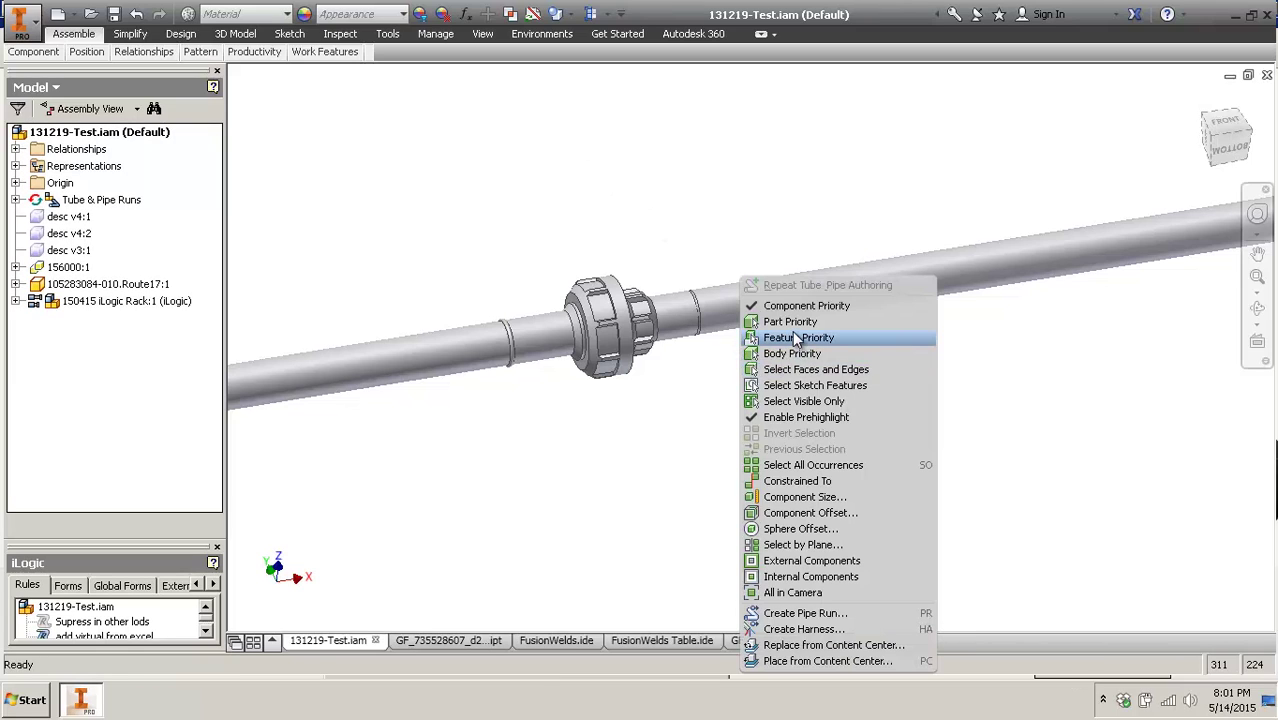
click(797, 339)
right_click(787, 334)
click(800, 321)
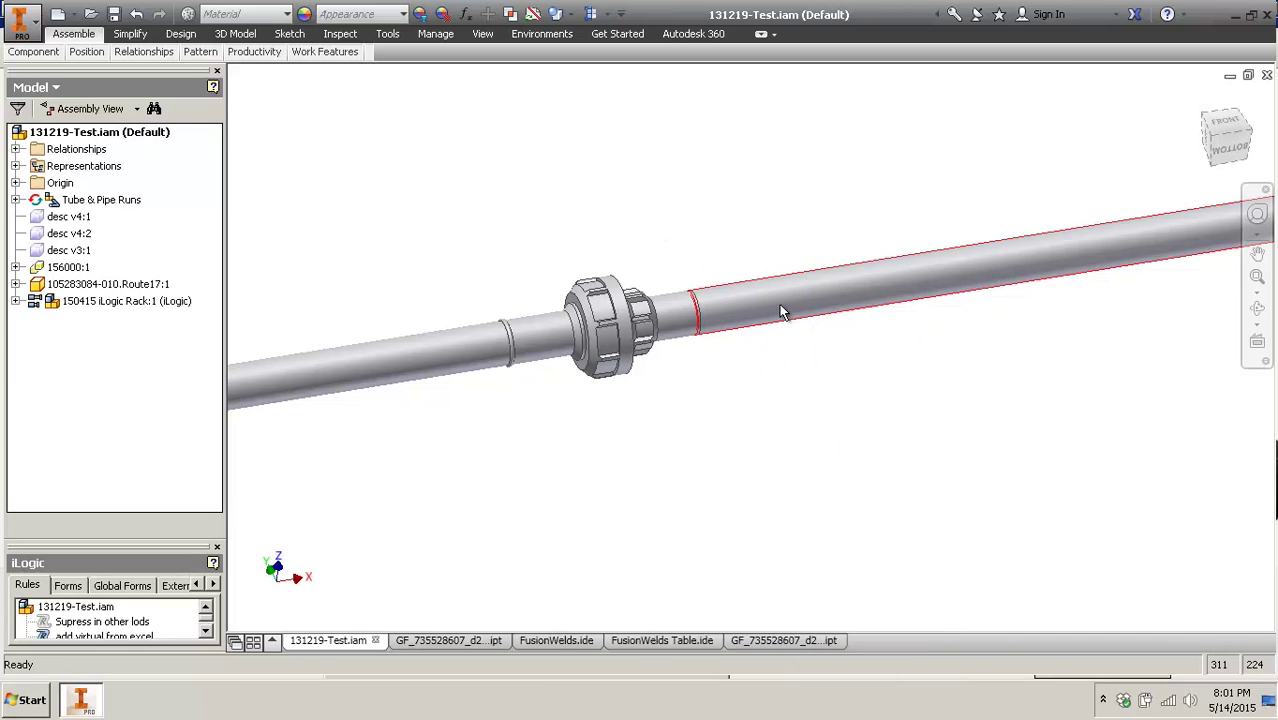
click(612, 324)
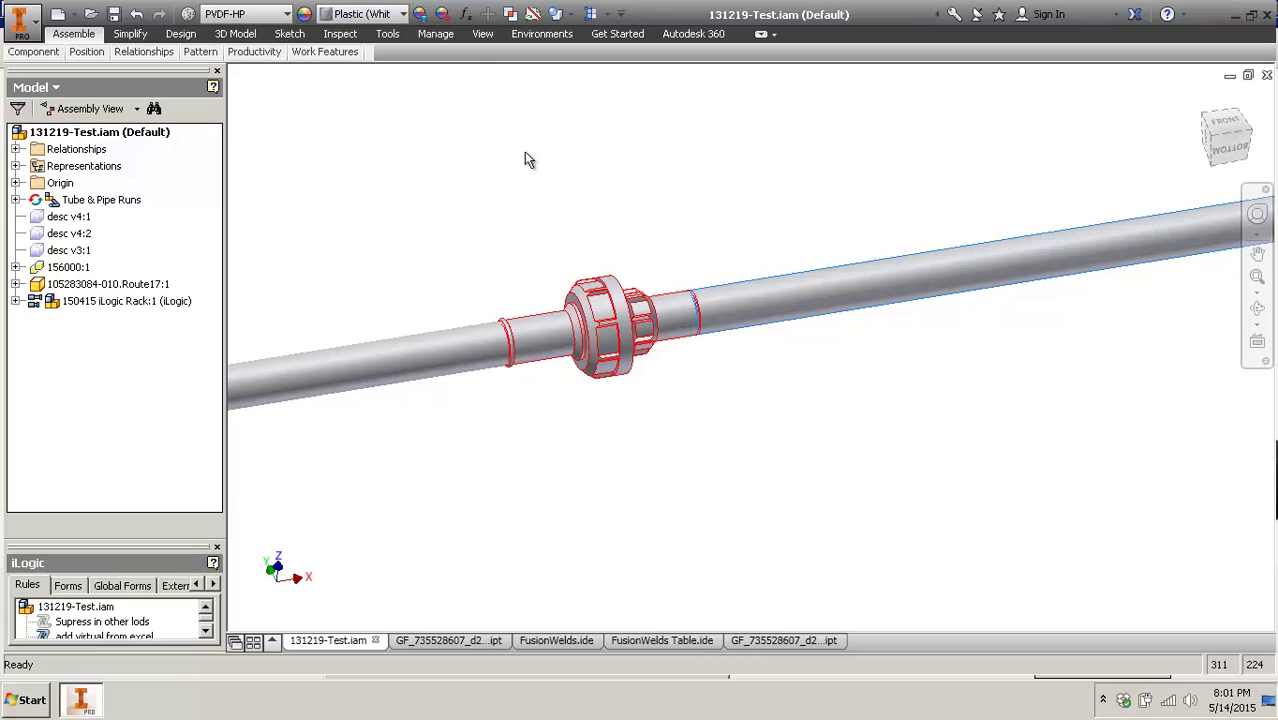
- Analyze interference, finding one 172.356 mm³ overlap at the pipe weld ring, then dismiss it
click(512, 16)
scroll(715, 345, up, 5)
middle_drag(681, 238, 716, 294)
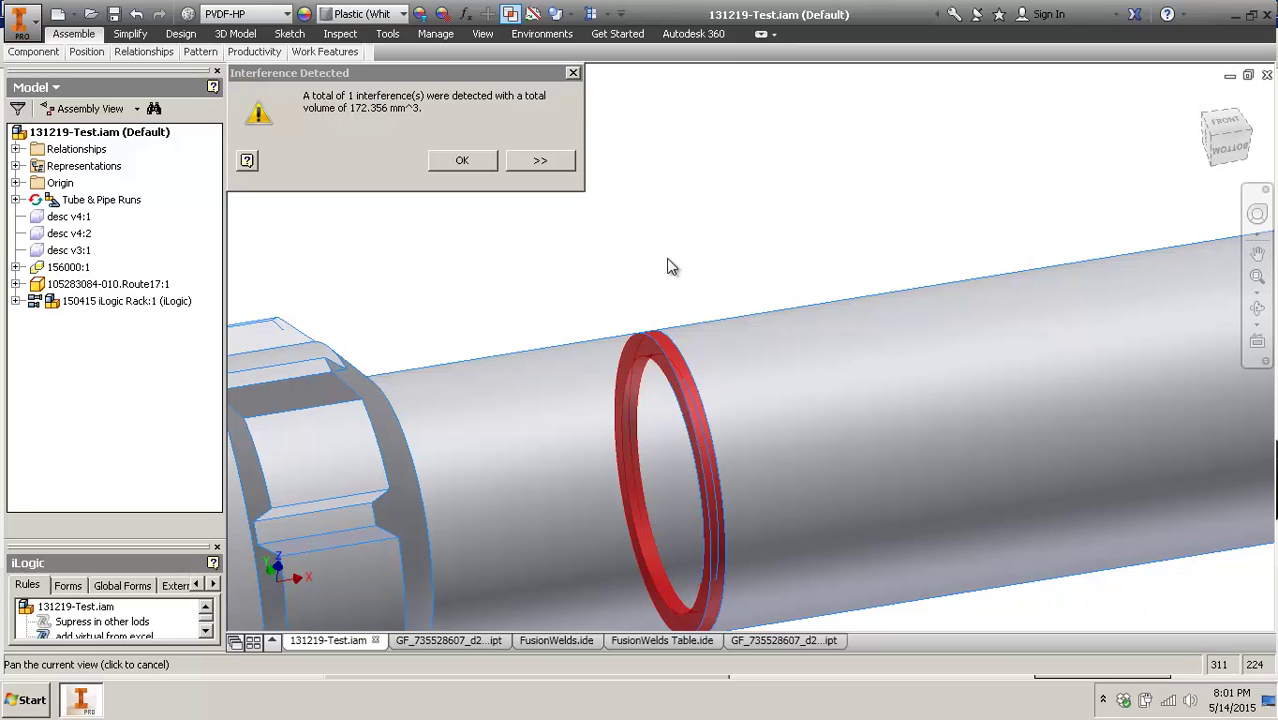
scroll(671, 266, down, 2)
click(463, 162)
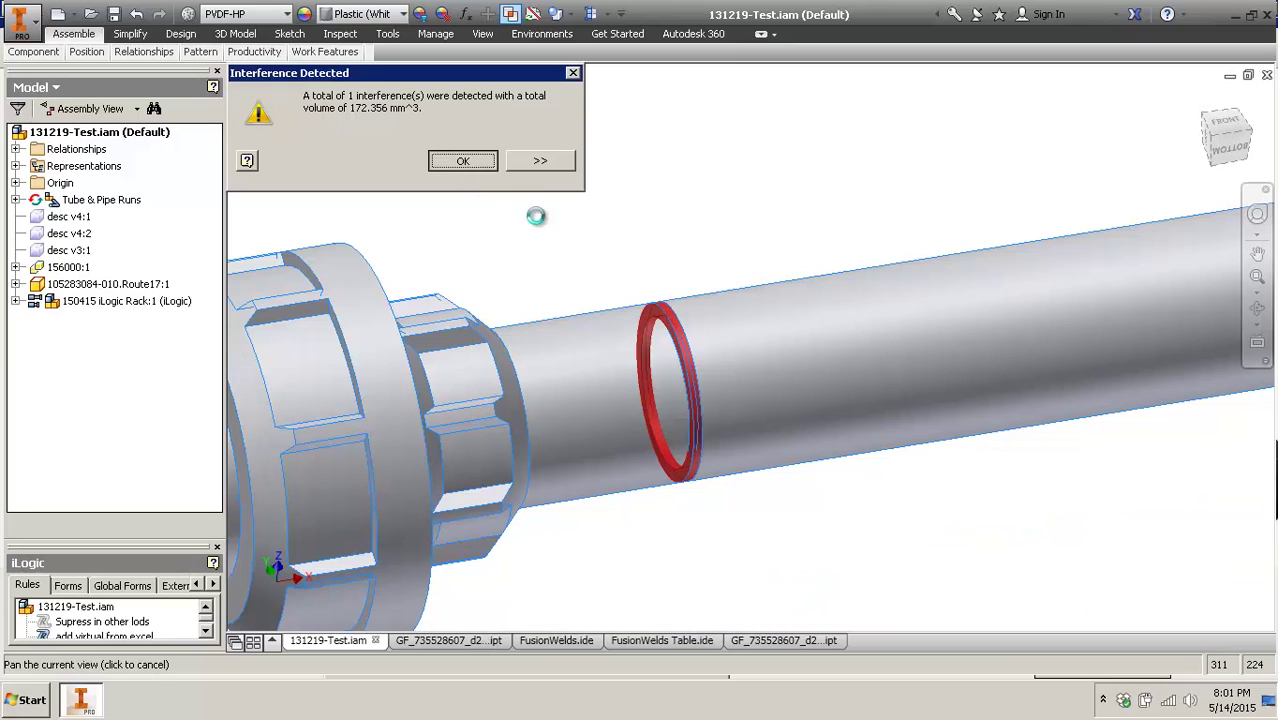
click(779, 347)
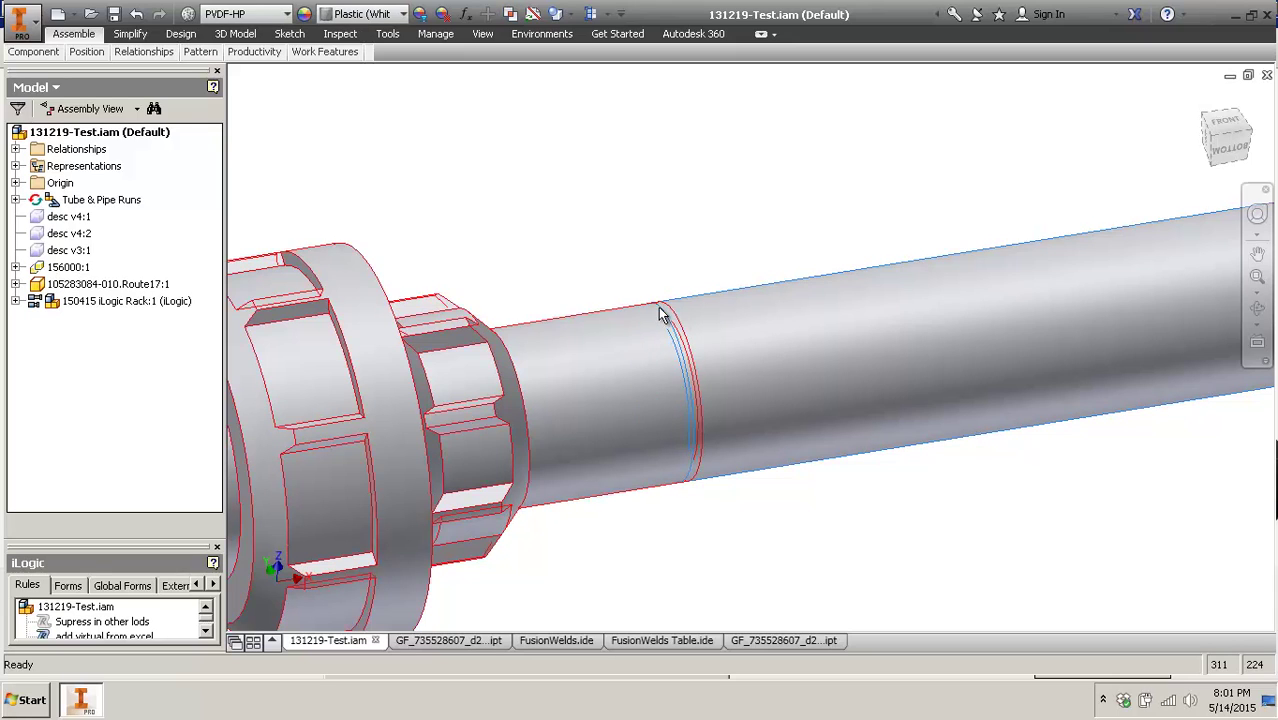
scroll(680, 340, up, 3)
key(Escape)
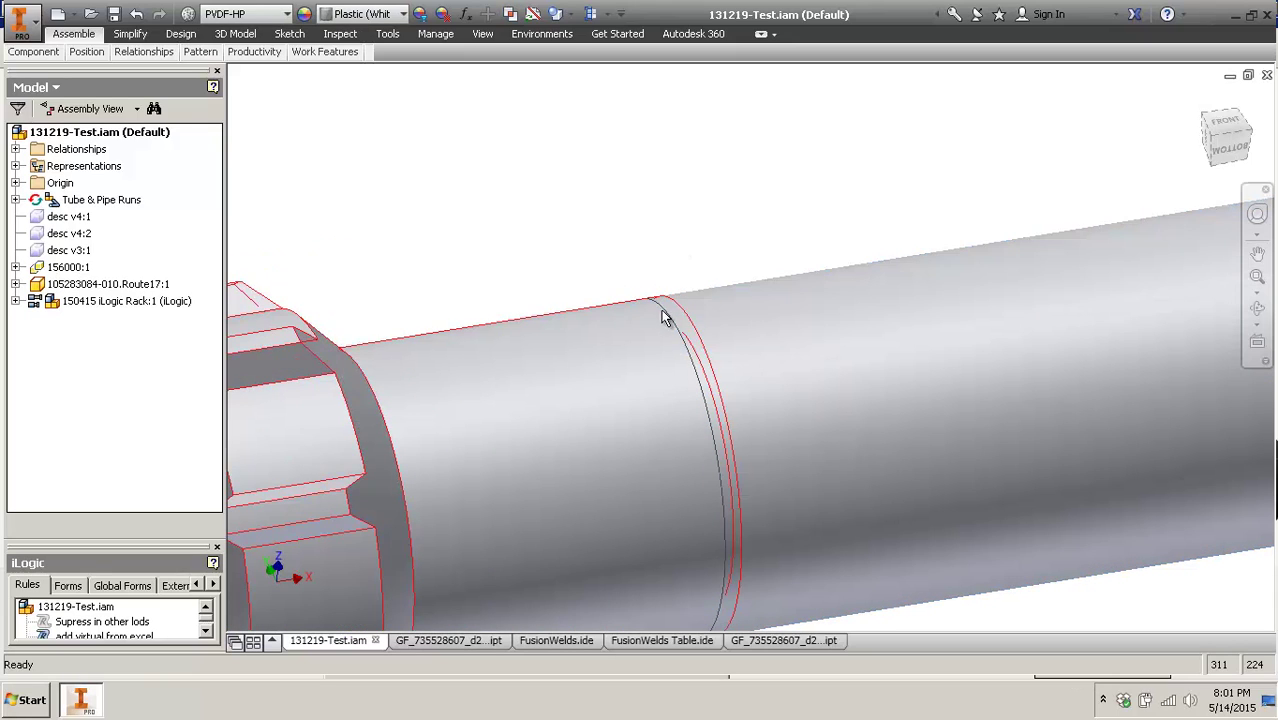
scroll(630, 265, down, 5)
scroll(730, 379, down, 4)
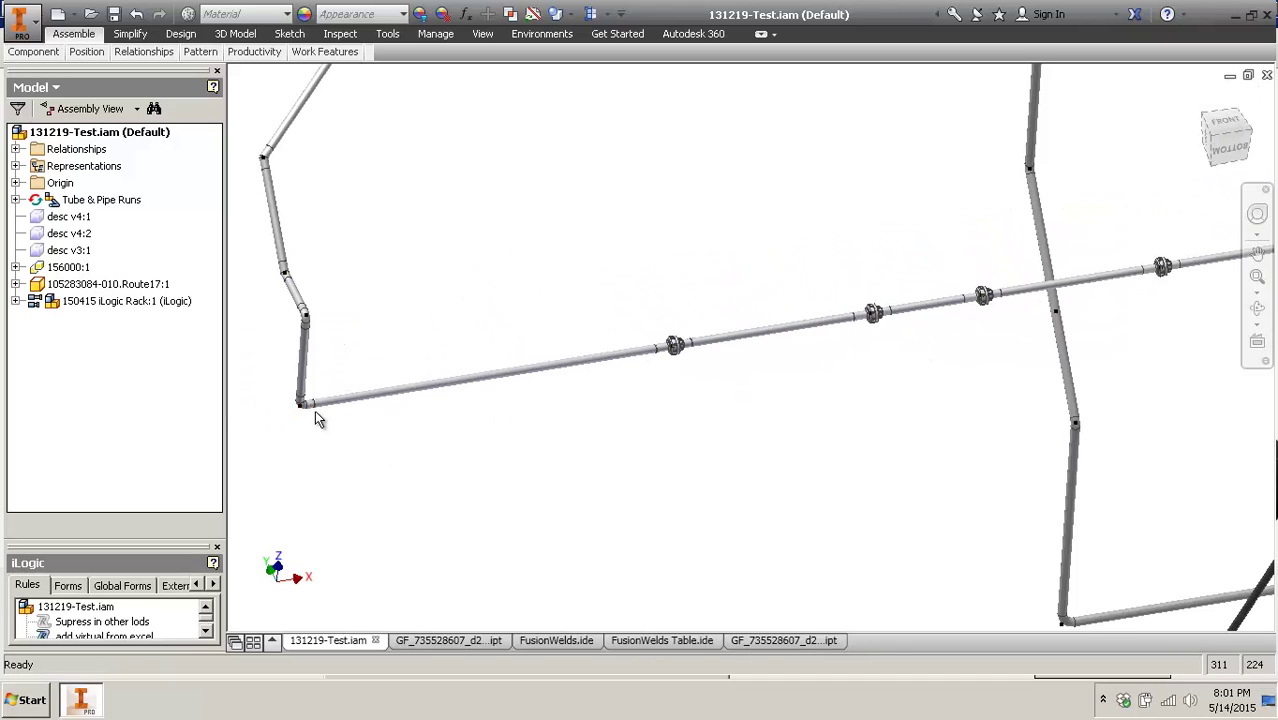
scroll(760, 352, up, 5)
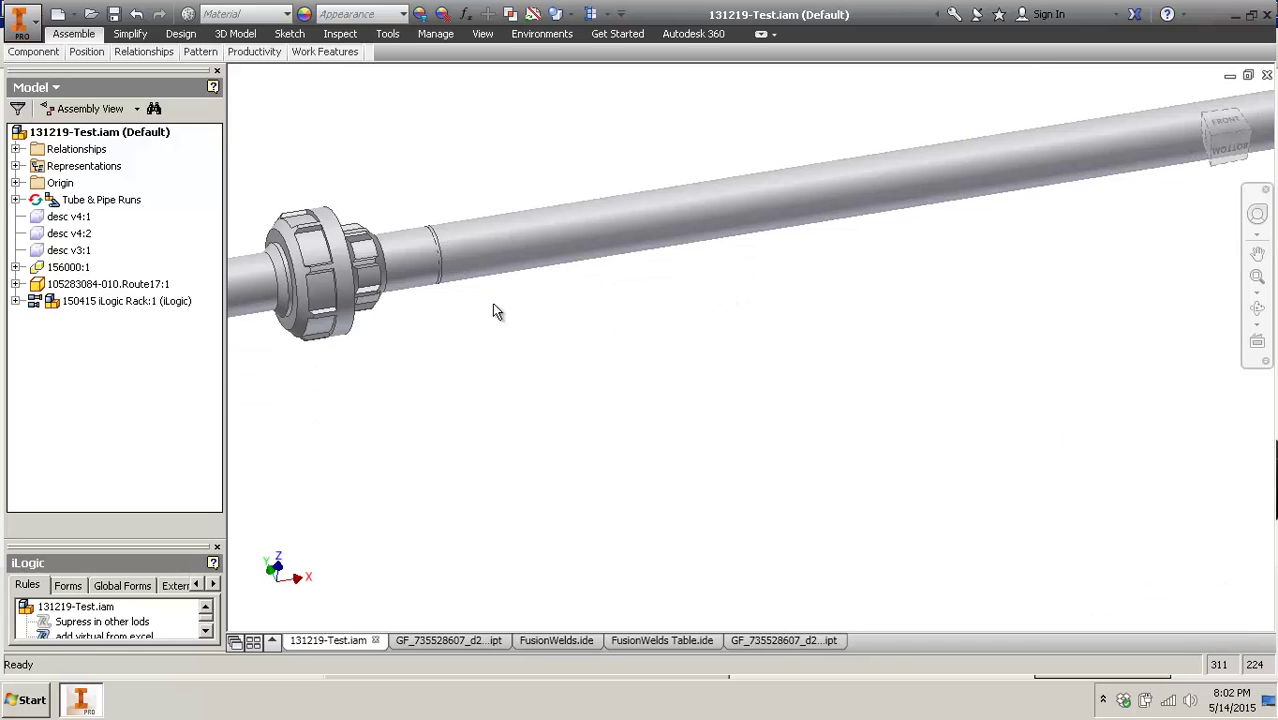
scroll(710, 300, down, 8)
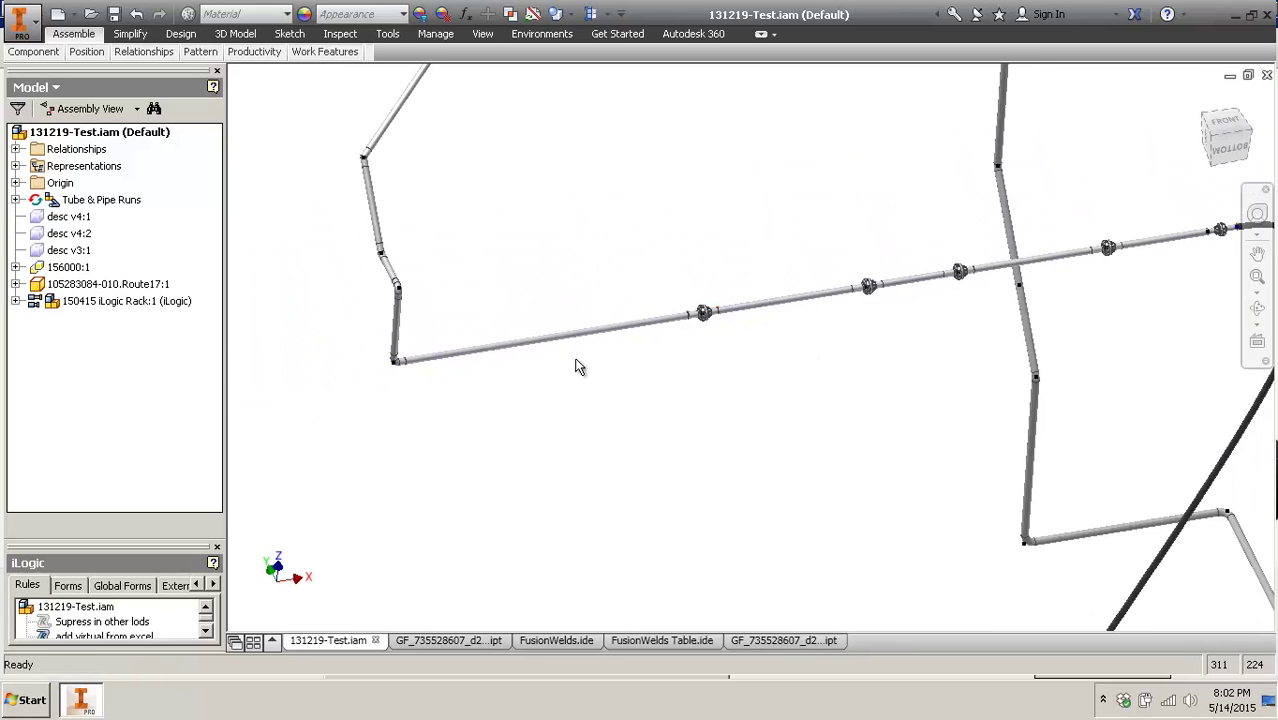
scroll(891, 328, up, 5)
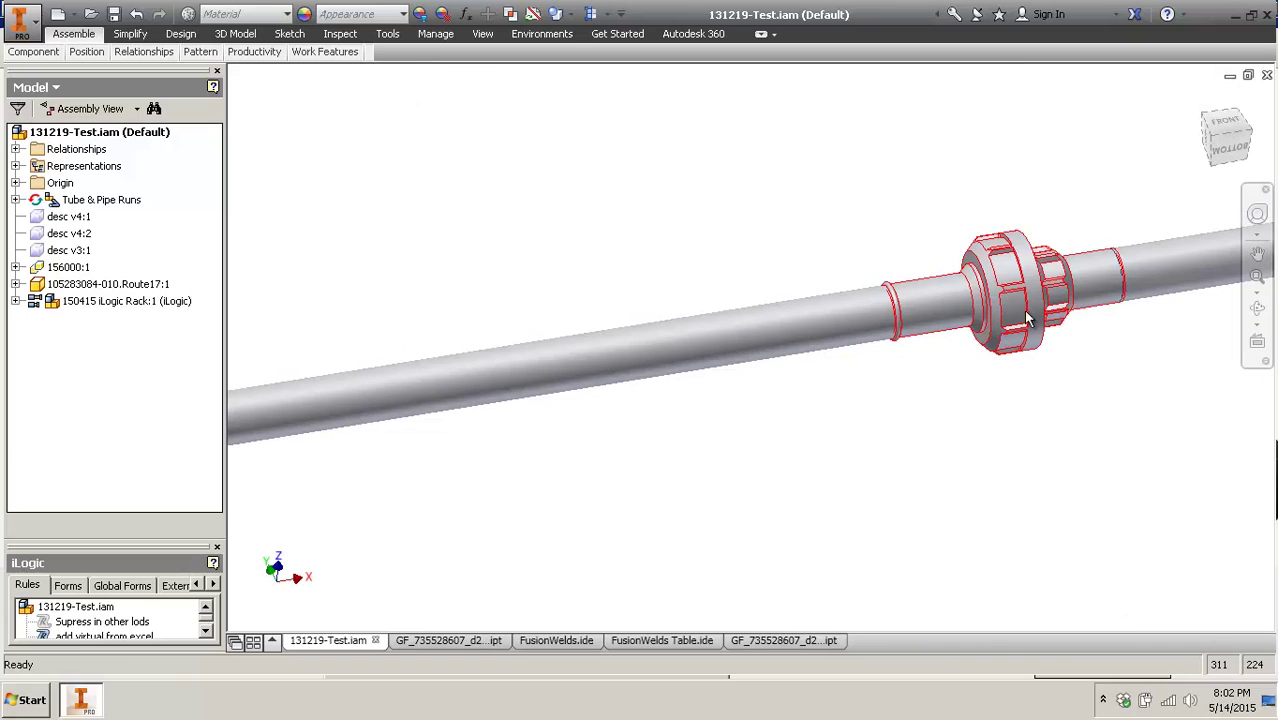
middle_drag(891, 328, 806, 358)
scroll(732, 335, up, 3)
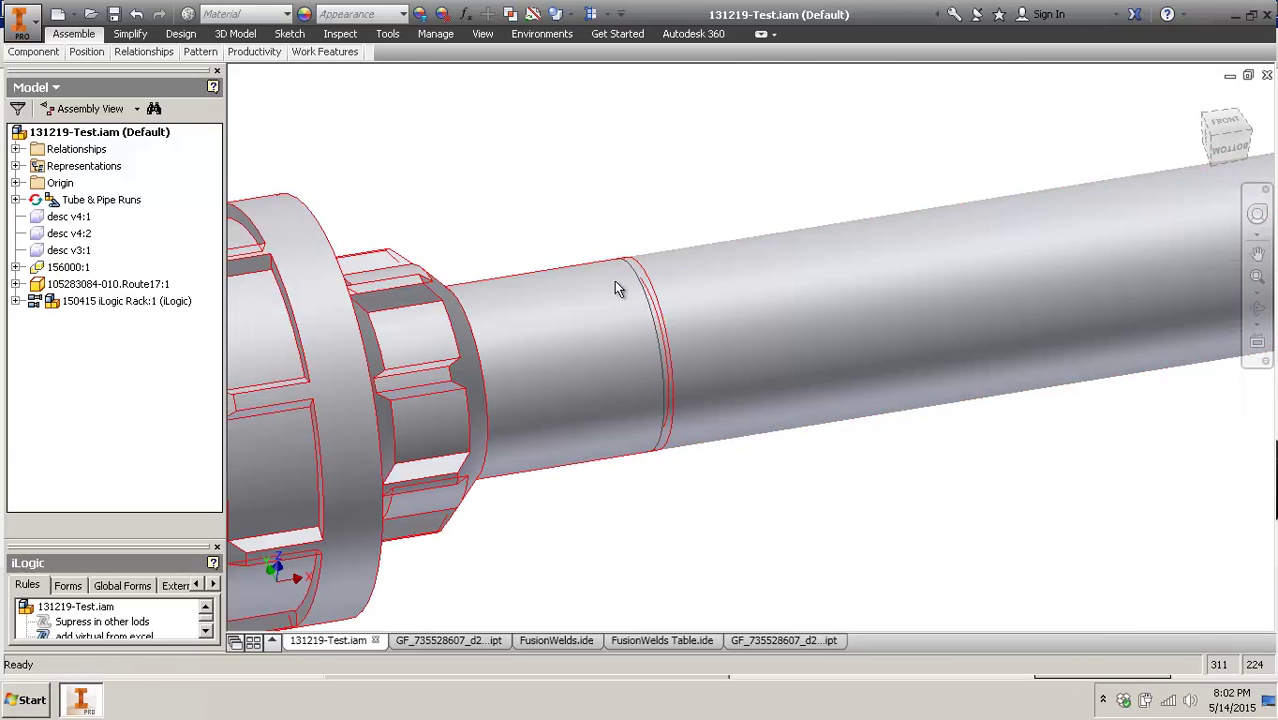
scroll(645, 300, down, 2)
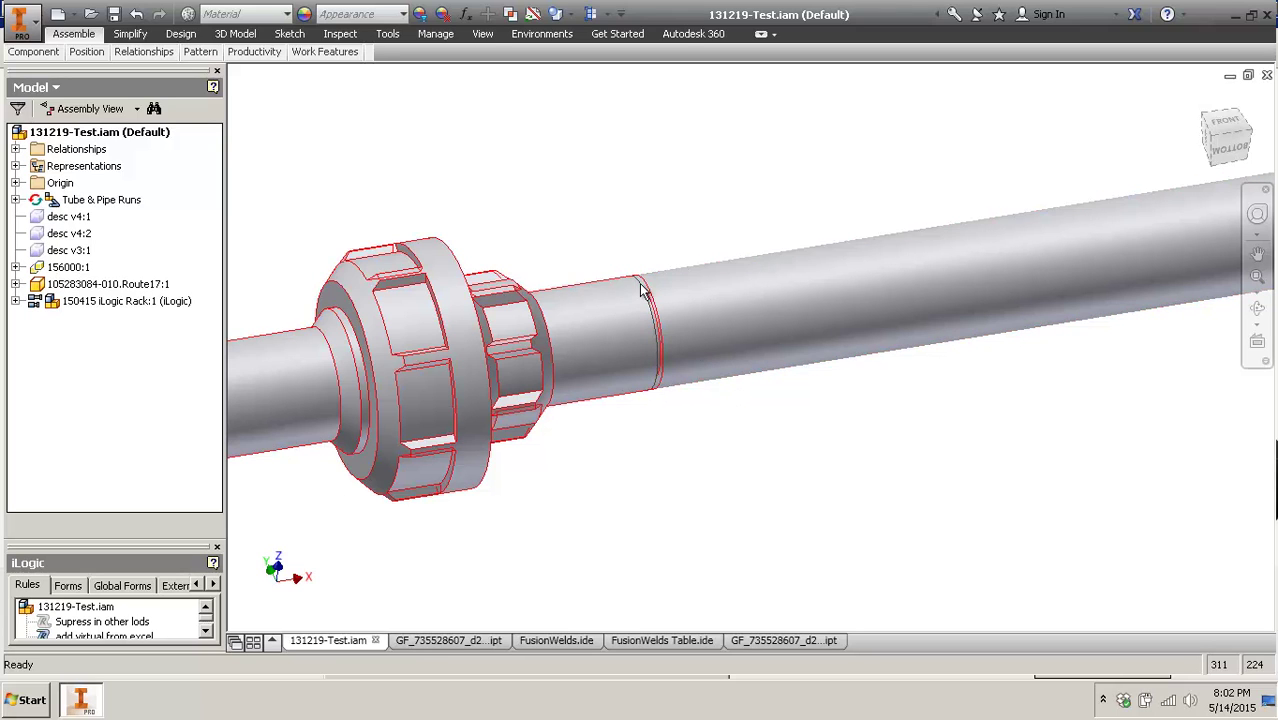
scroll(556, 334, down, 5)
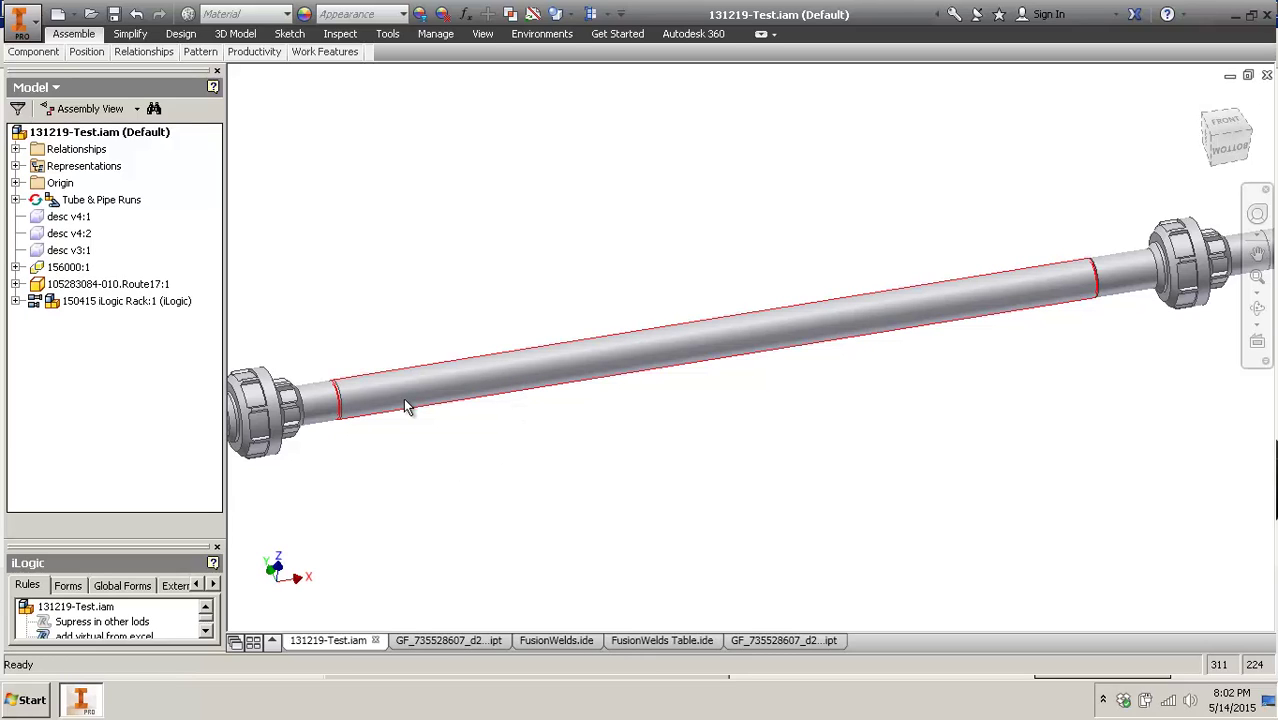
scroll(408, 437, down, 3)
middle_drag(408, 437, 663, 410)
scroll(662, 409, down, 5)
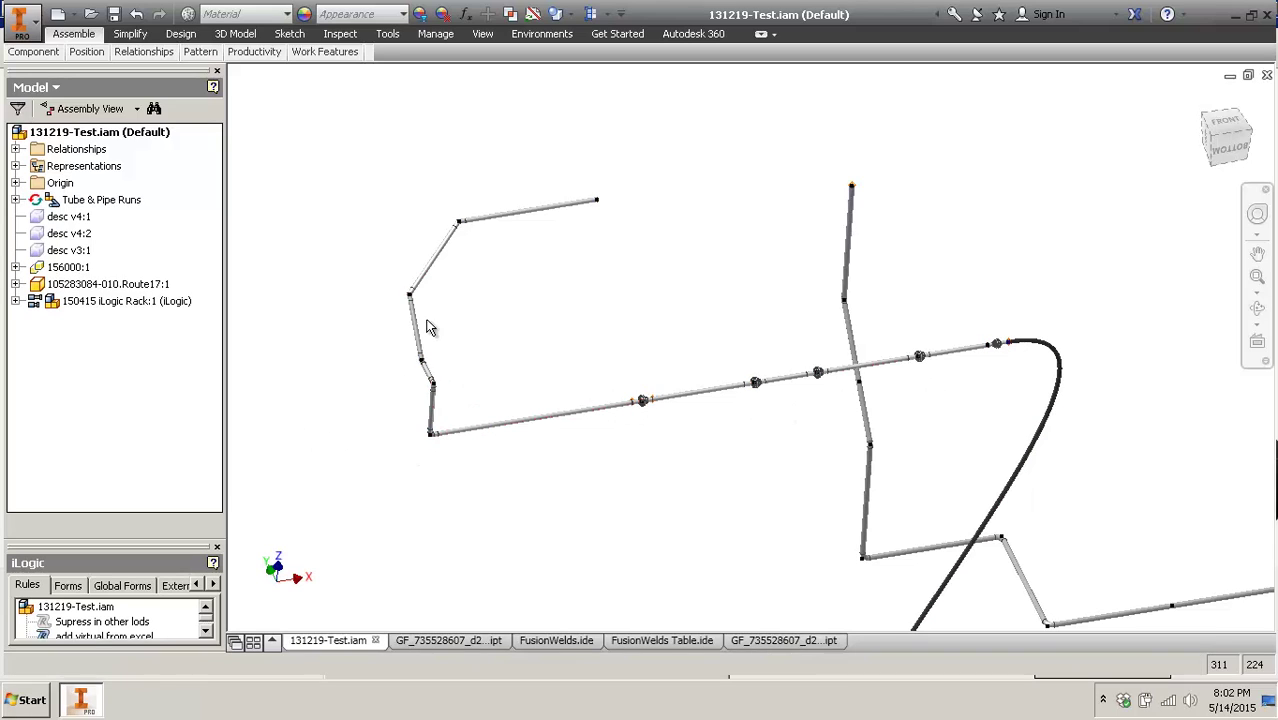
scroll(622, 408, up, 10)
key(F2)
drag(767, 262, 799, 242)
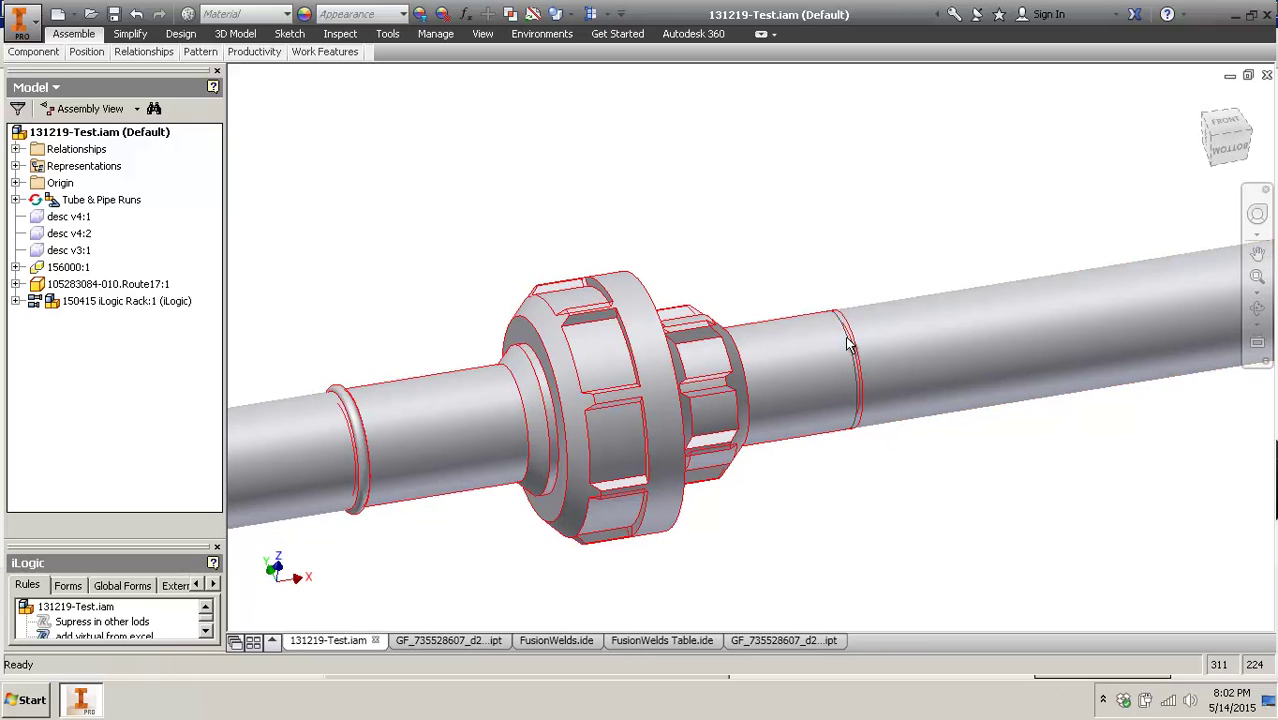
scroll(830, 300, down, 3)
scroll(835, 311, up, 5)
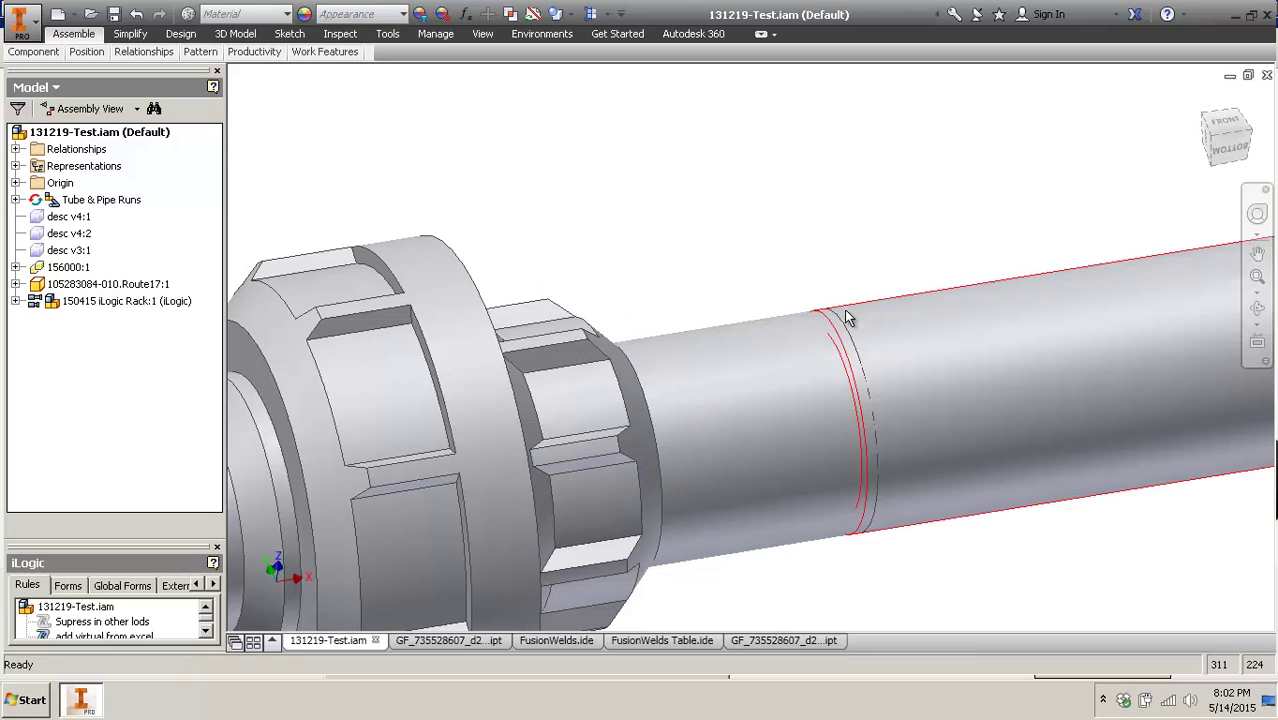
scroll(791, 350, down, 3)
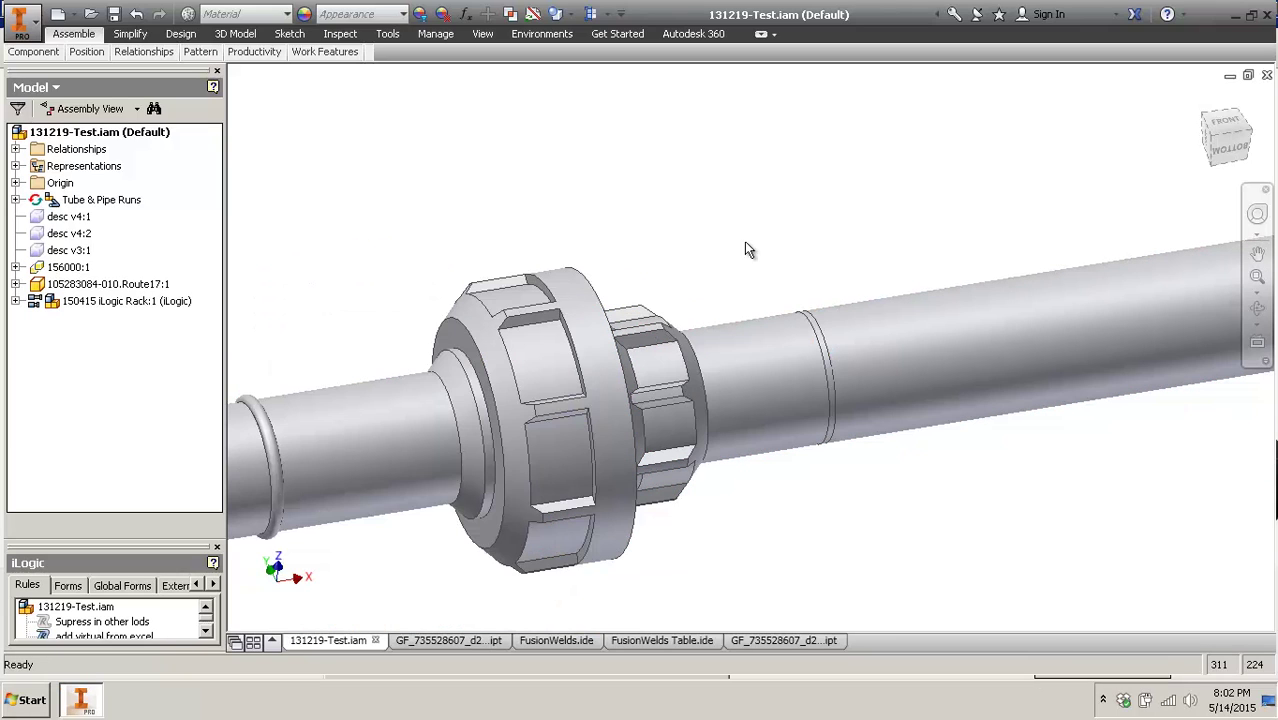
middle_drag(760, 240, 856, 222)
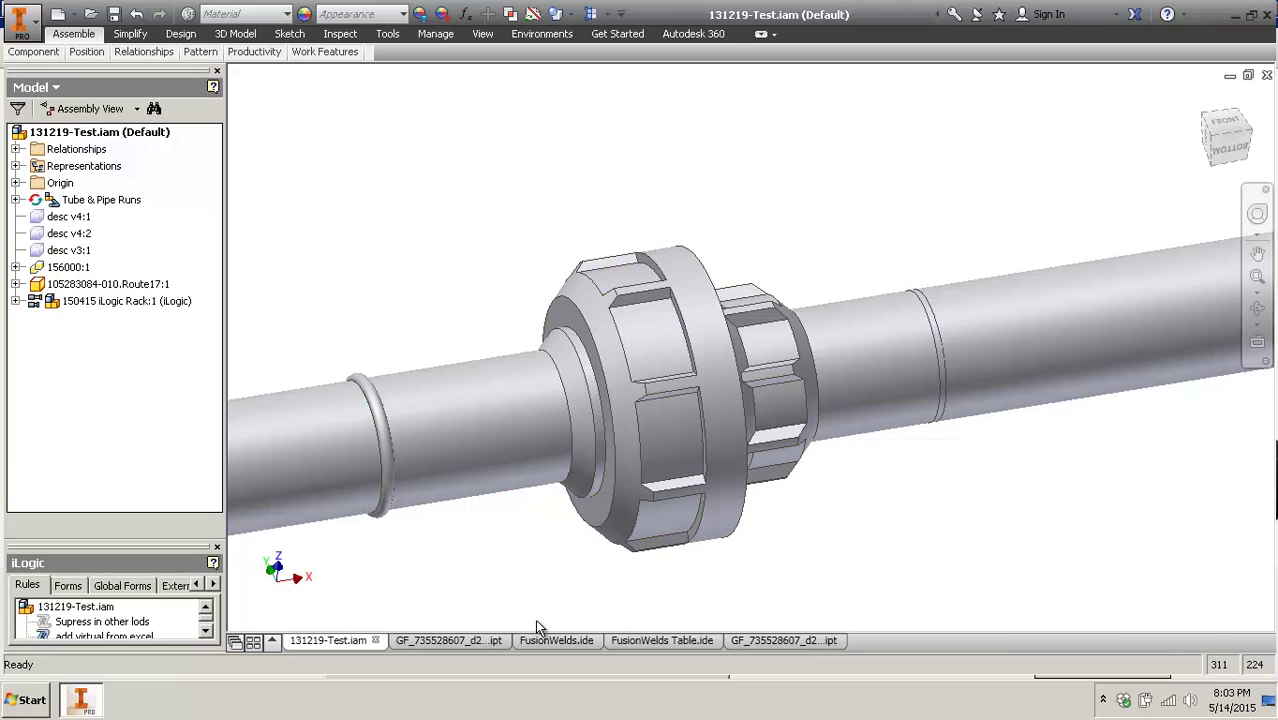
- View the first GF union part's Connection 2 authoring settings and cancel unchanged
click(473, 641)
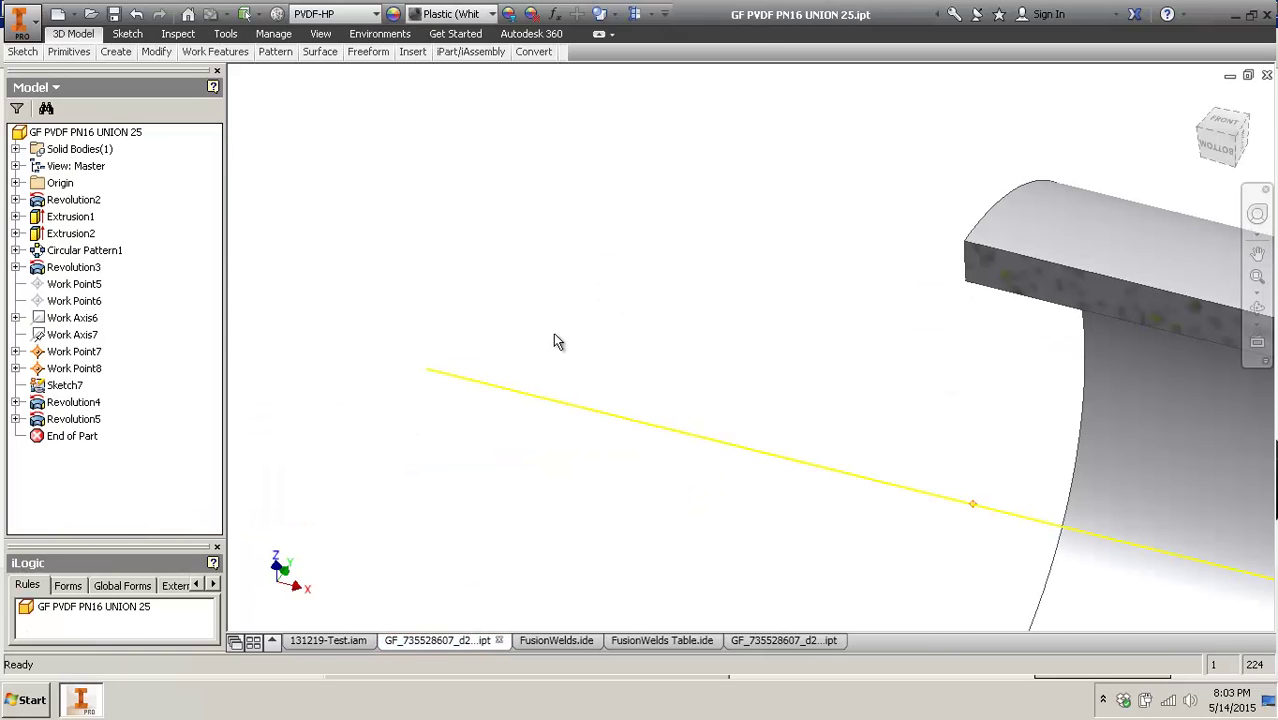
scroll(553, 332, down, 3)
middle_drag(868, 328, 802, 332)
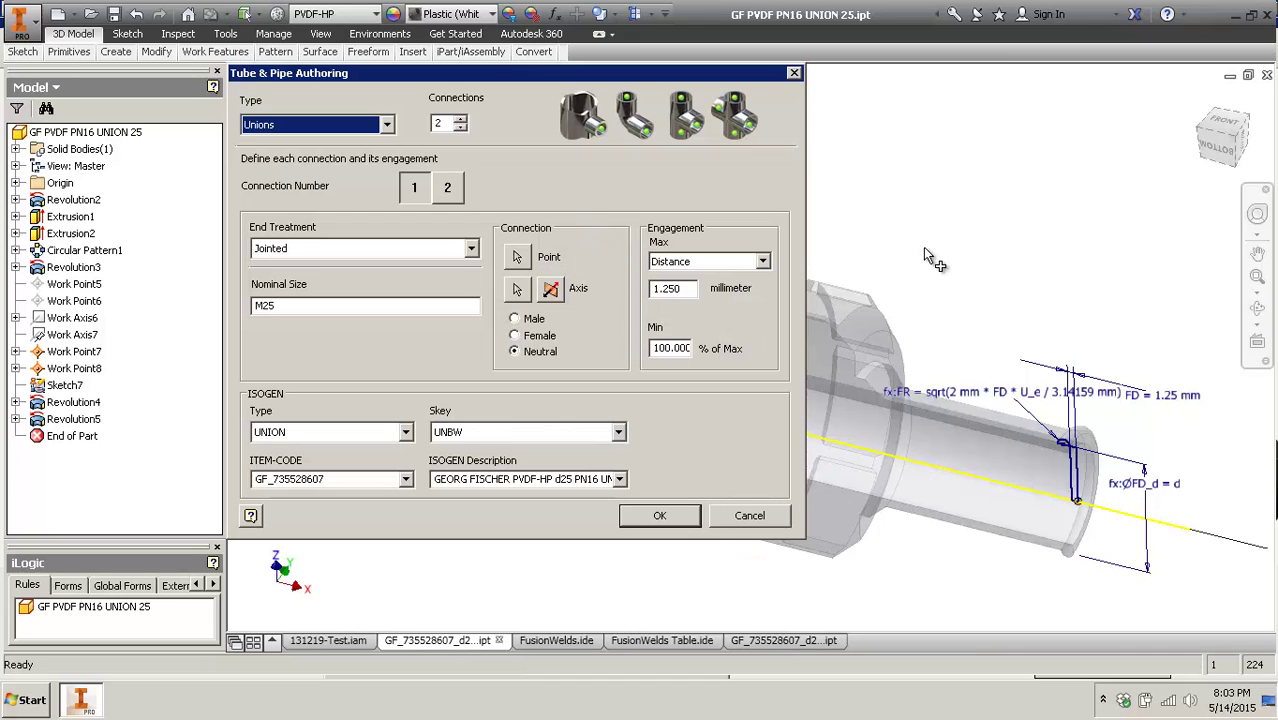
middle_drag(936, 270, 963, 254)
click(447, 187)
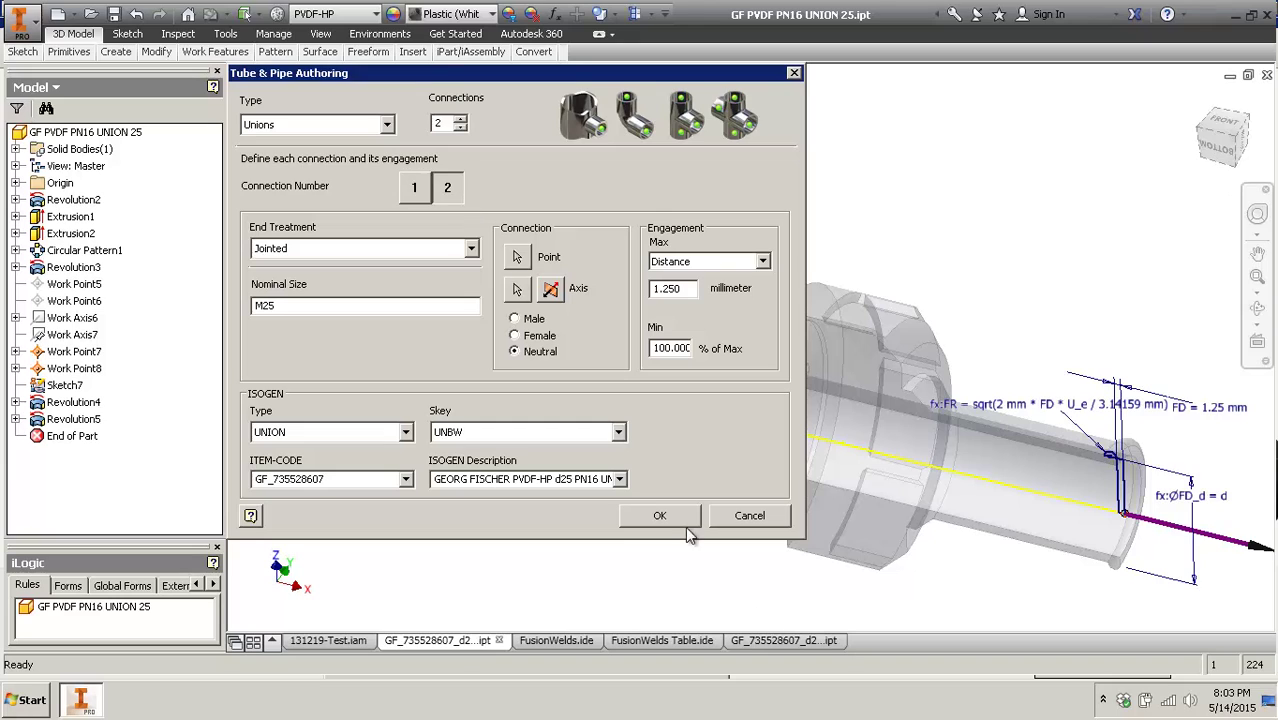
click(760, 516)
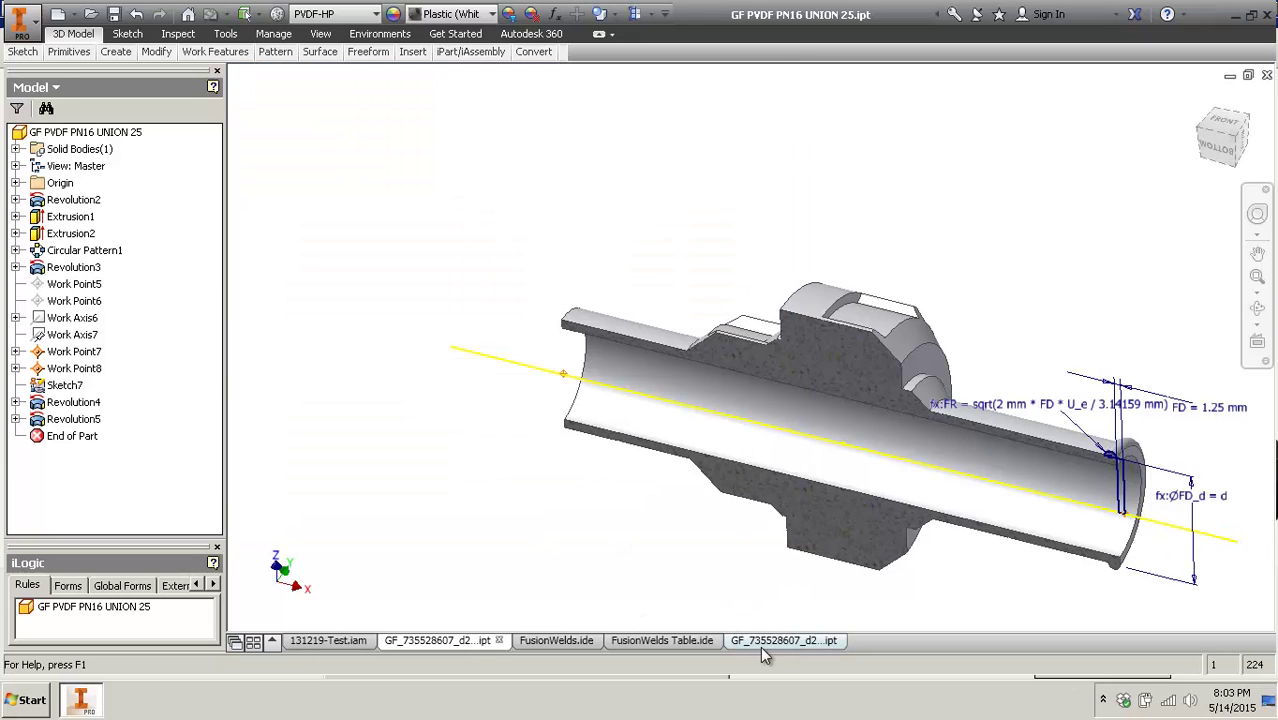
- Bring up GF PVDF PN16 UNION 25.ipt, browse its size table, and cancel authoring unchanged
click(760, 643)
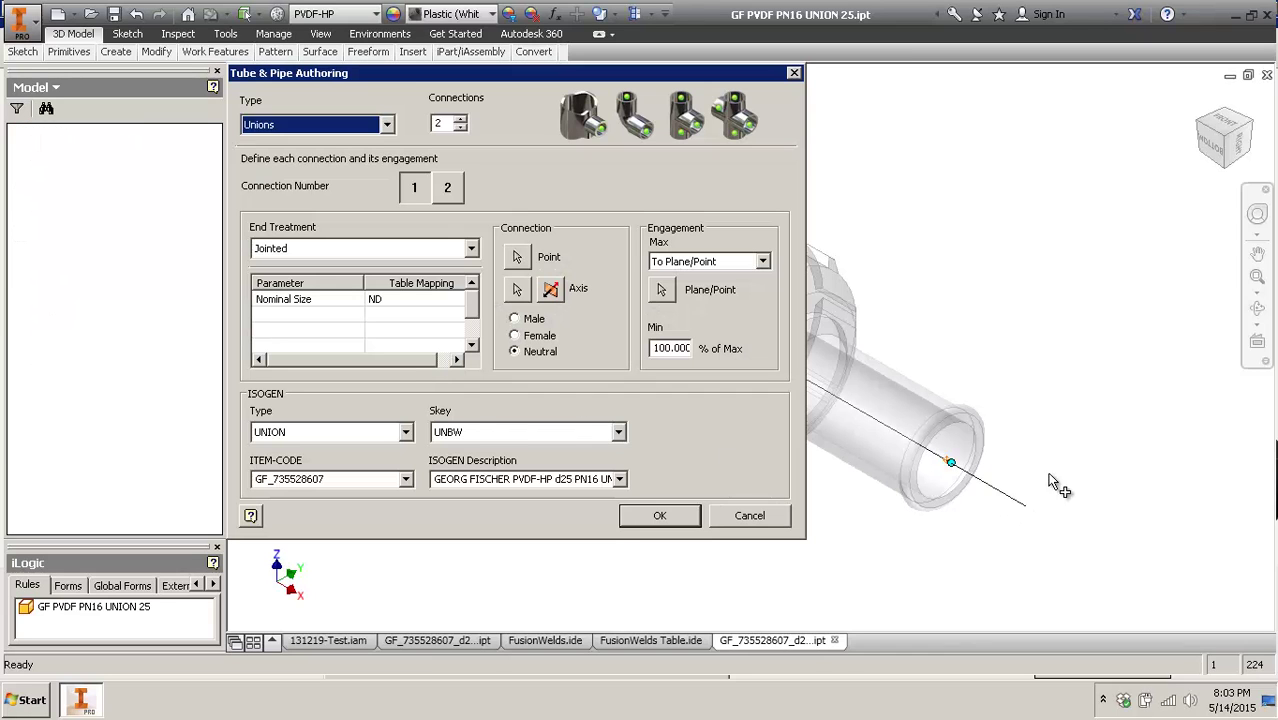
middle_drag(921, 335, 1239, 433)
middle_drag(1019, 300, 1095, 318)
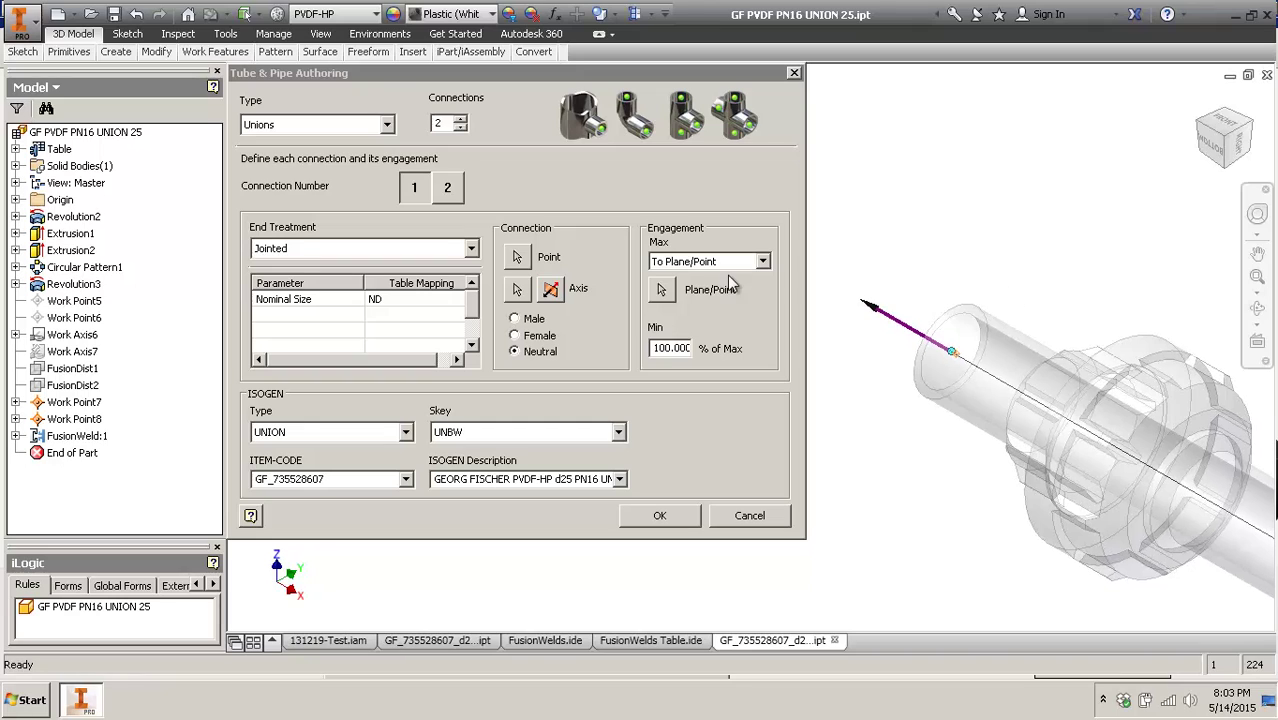
drag(538, 77, 479, 80)
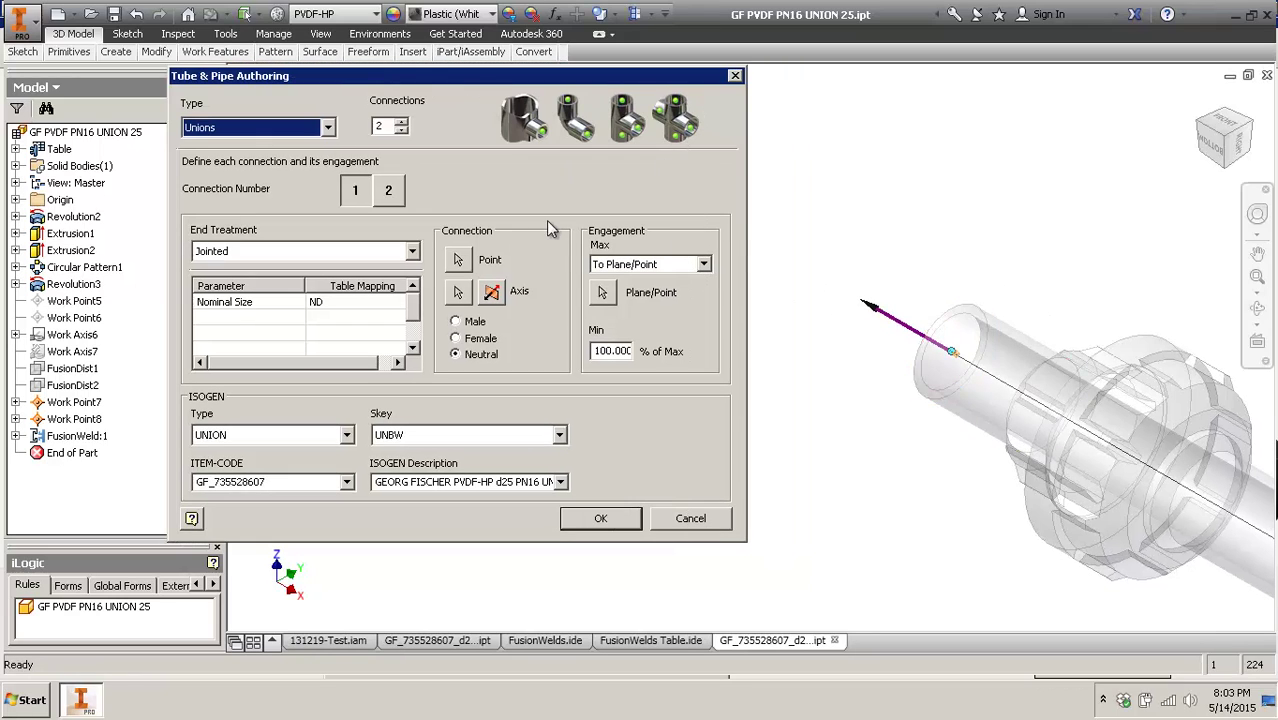
click(15, 148)
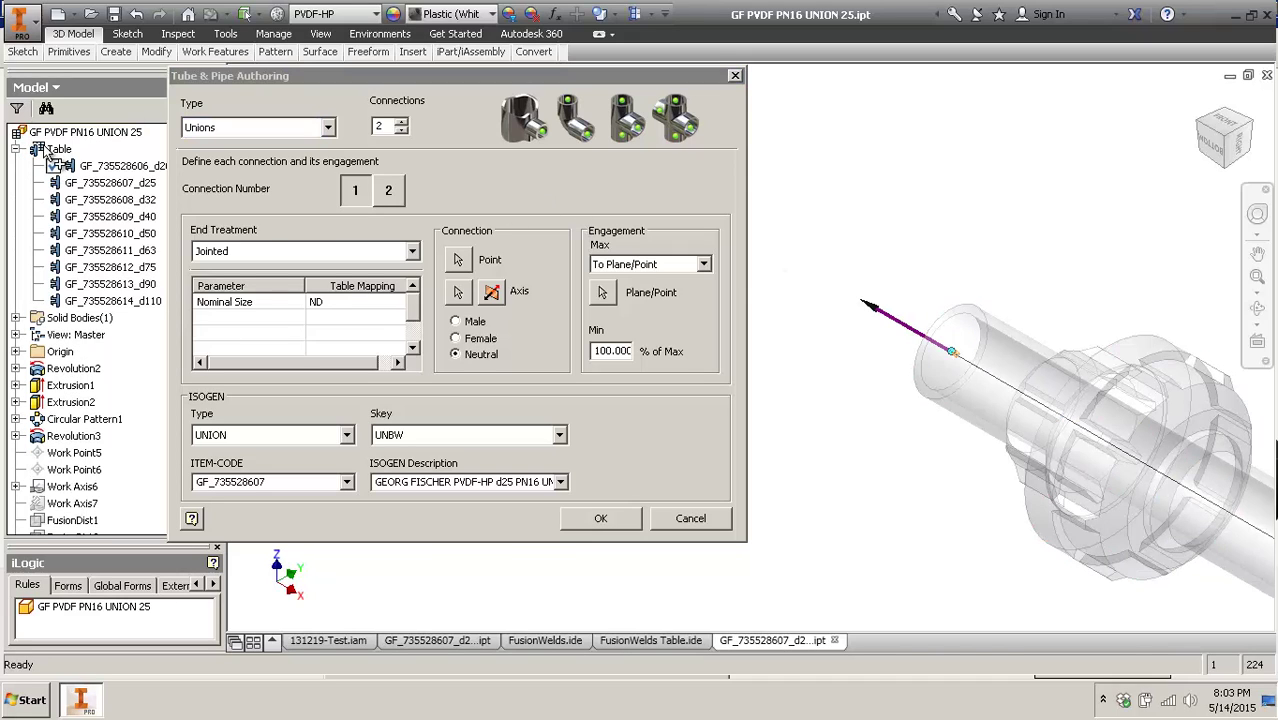
click(16, 149)
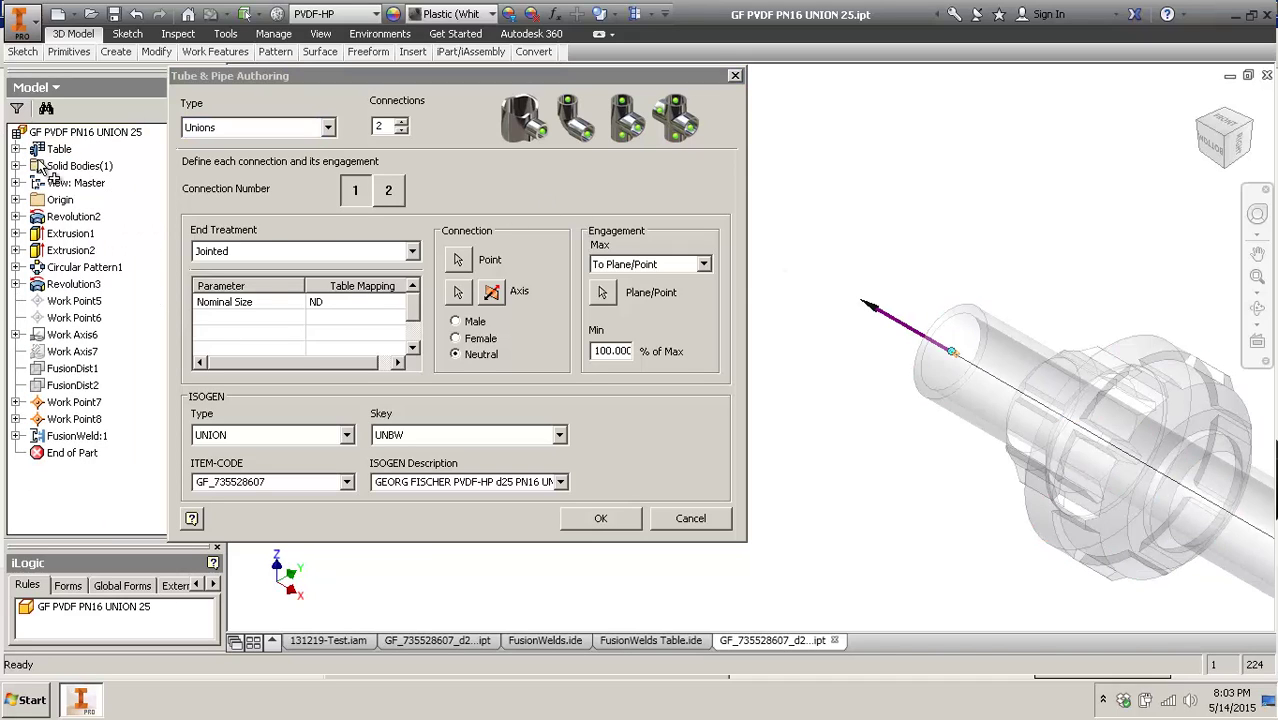
click(642, 525)
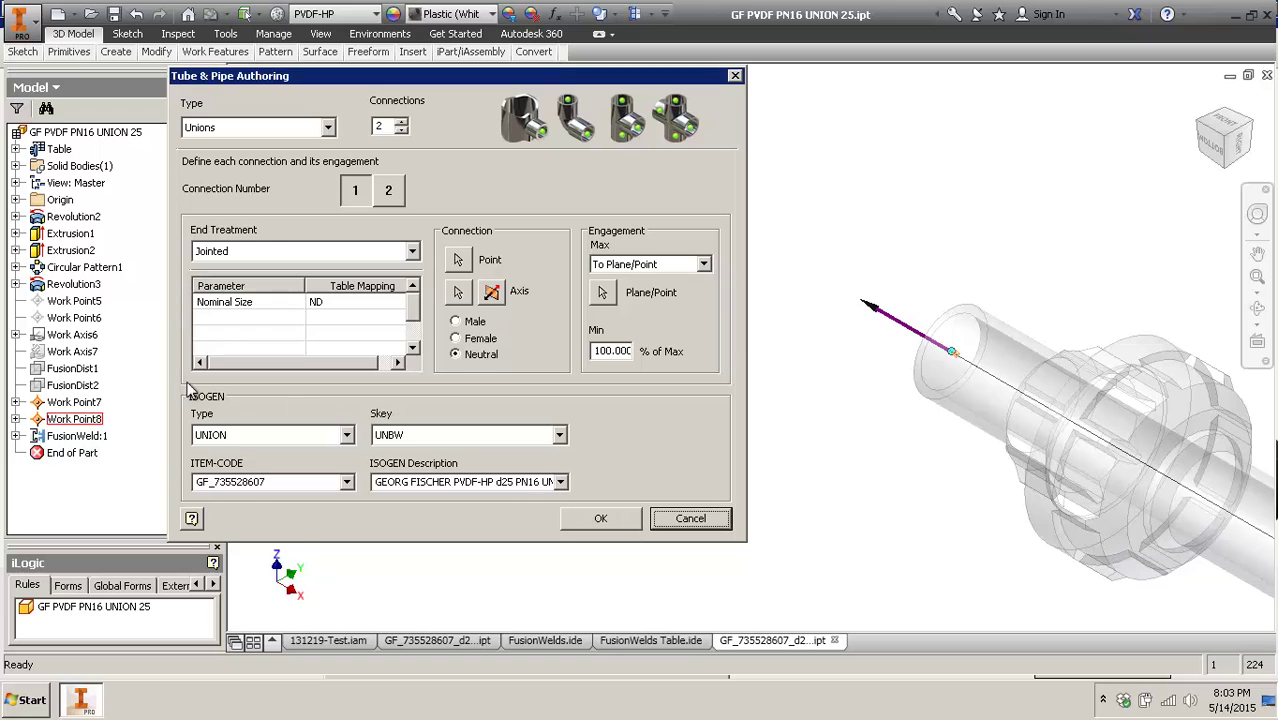
click(688, 518)
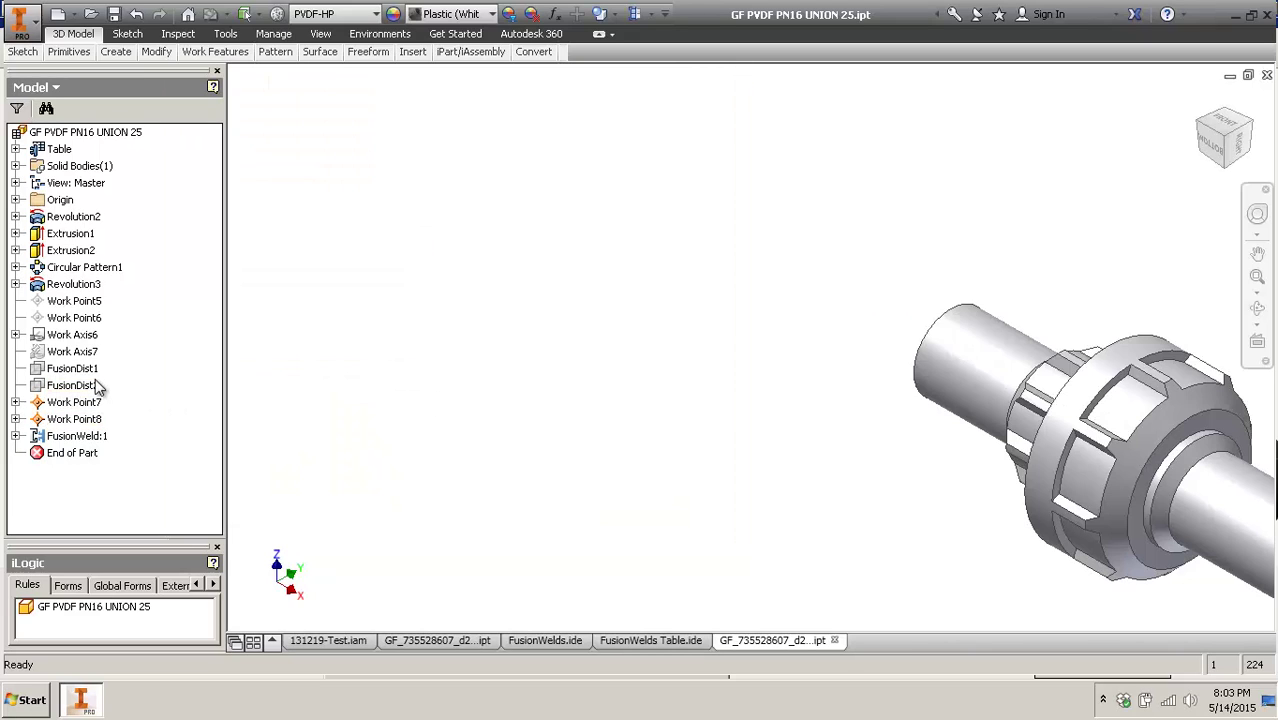
click(85, 372)
ctrl+click(72, 385)
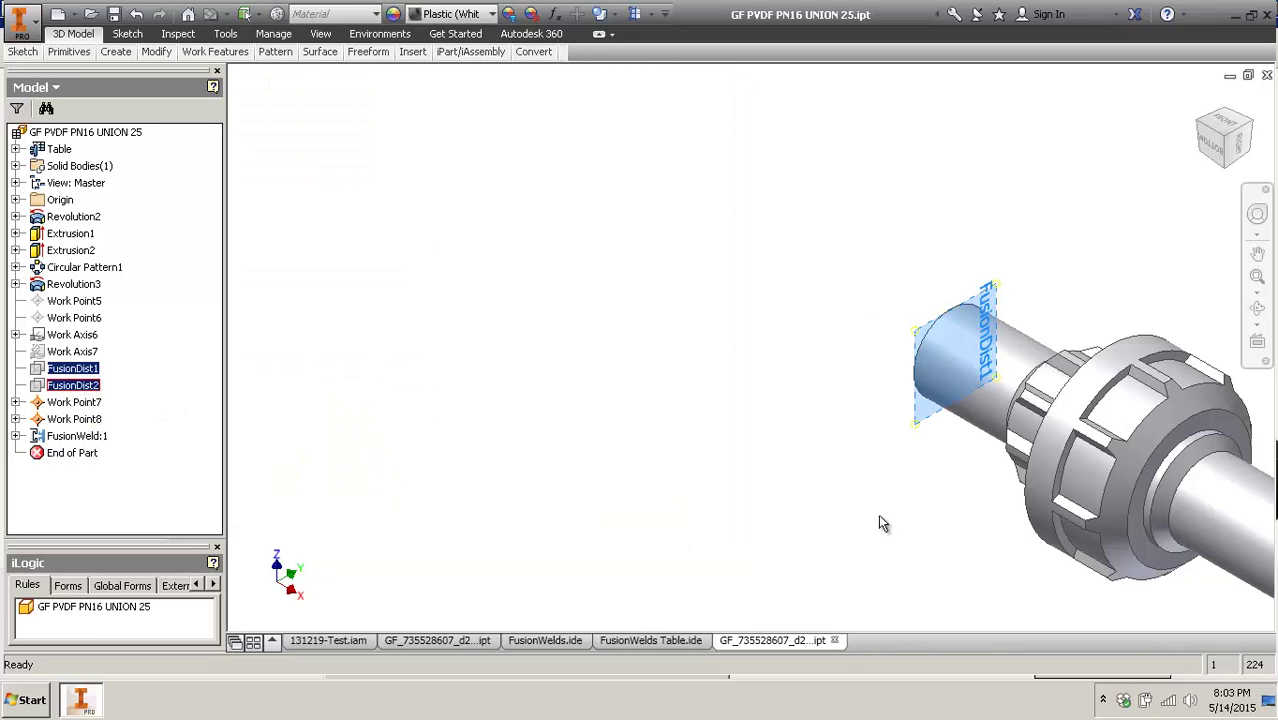
click(100, 369)
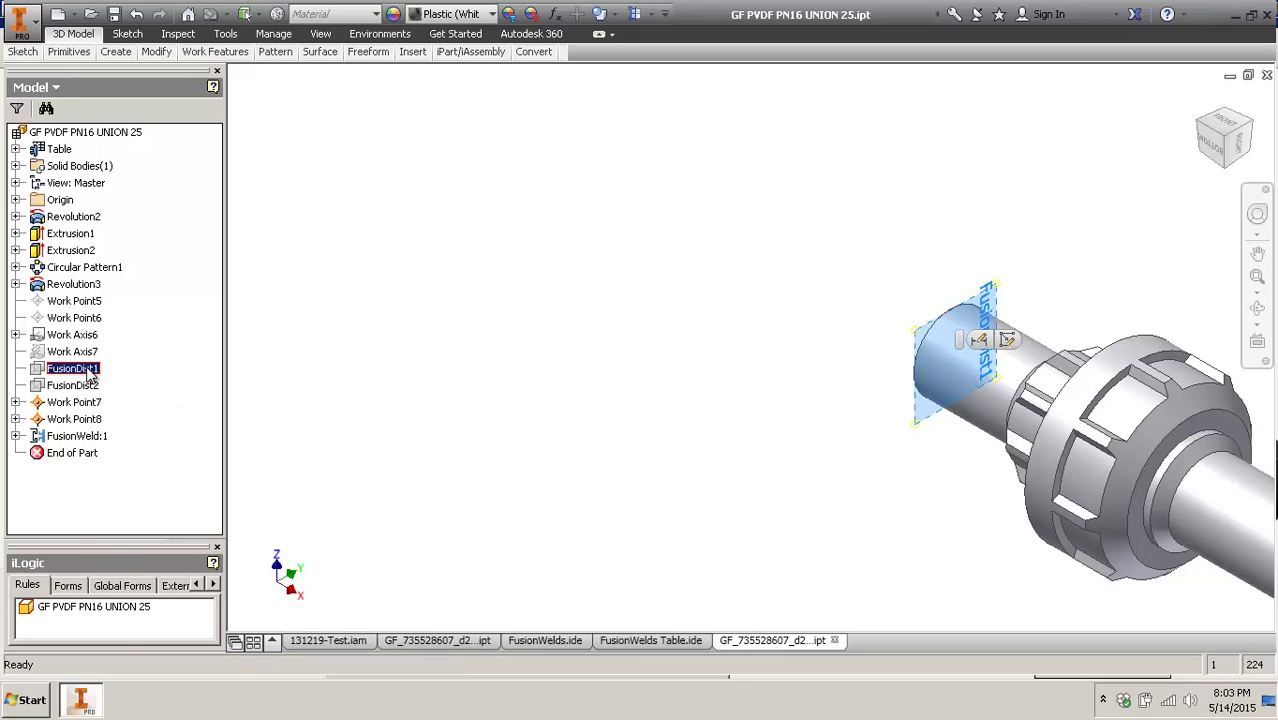
right_click(100, 369)
click(140, 425)
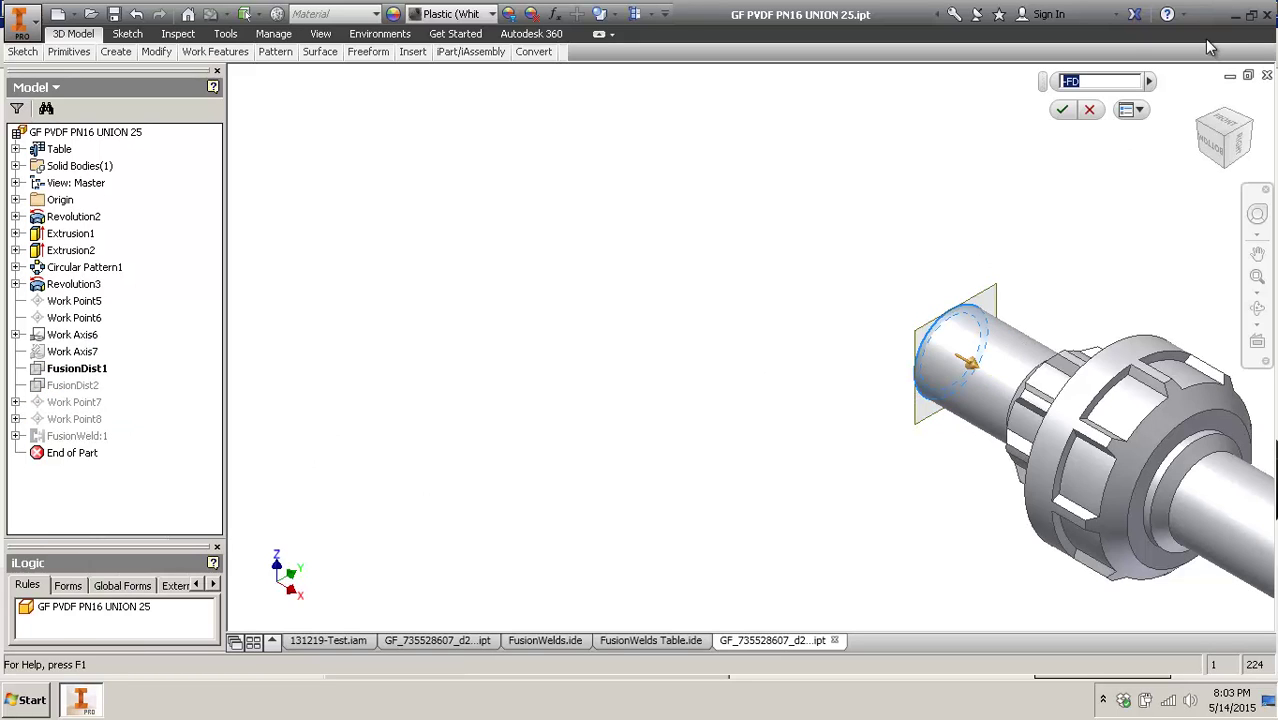
click(1089, 109)
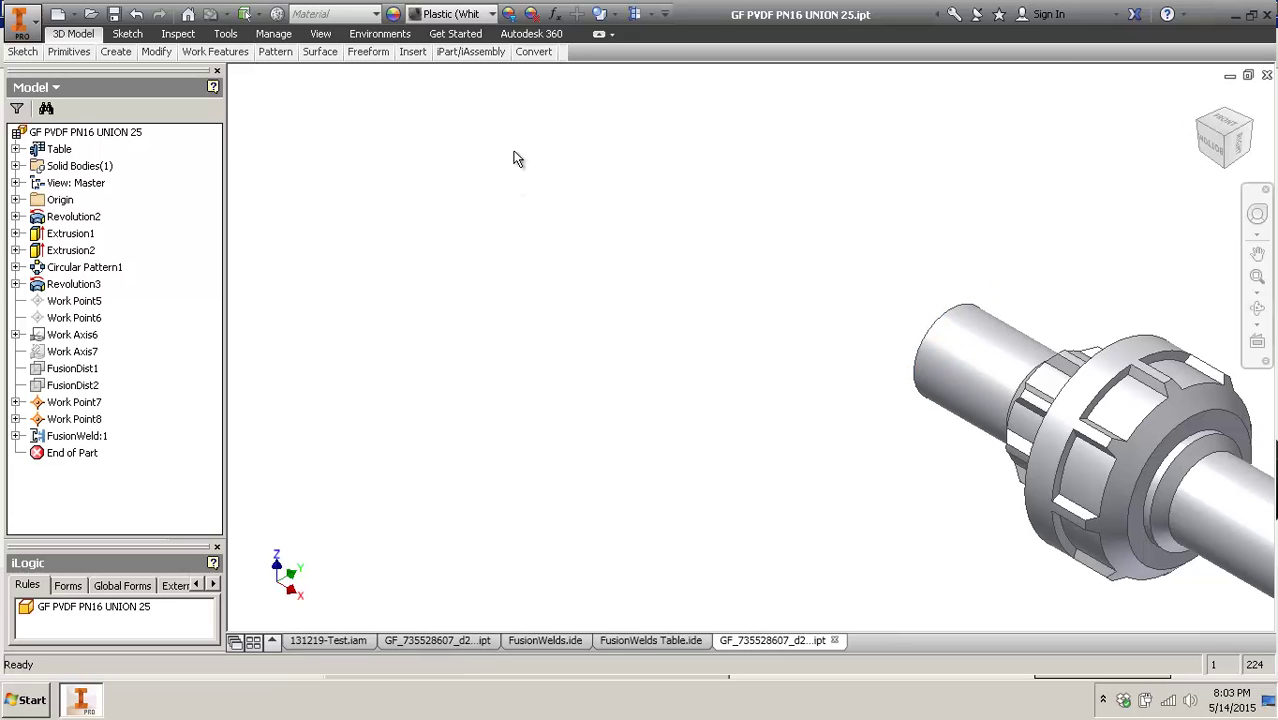
click(554, 13)
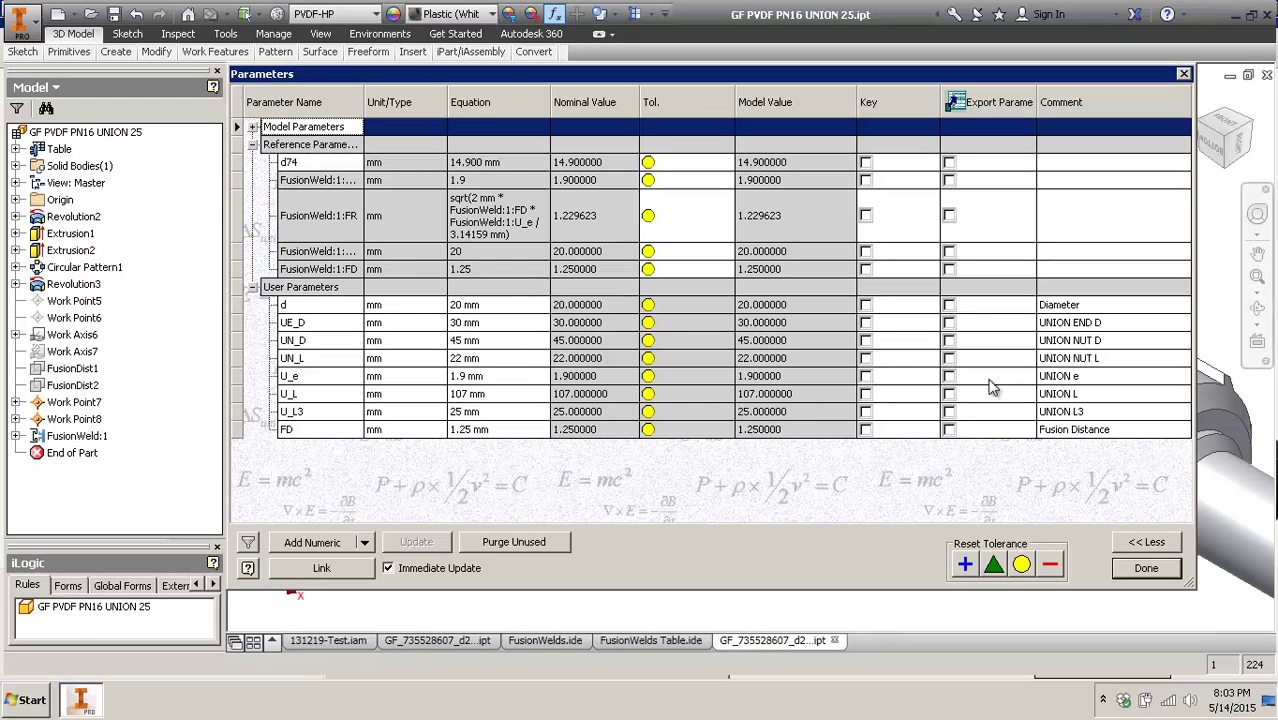
click(1142, 572)
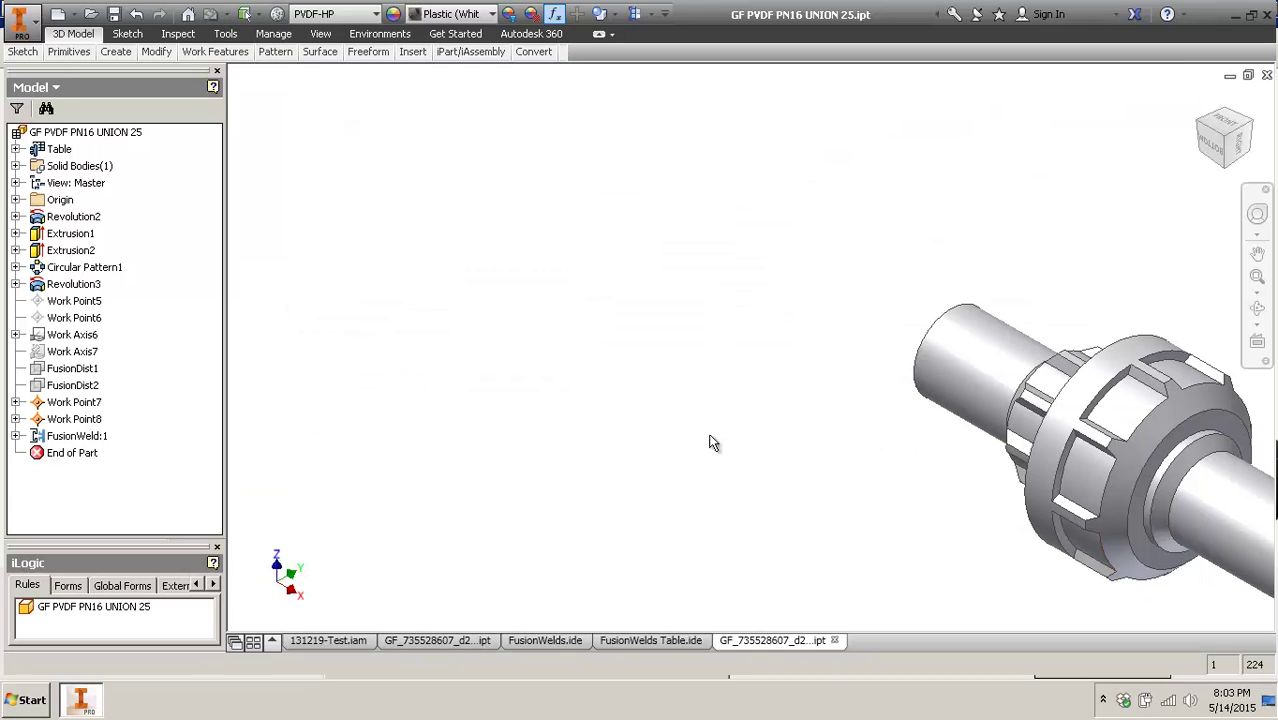
click(16, 149)
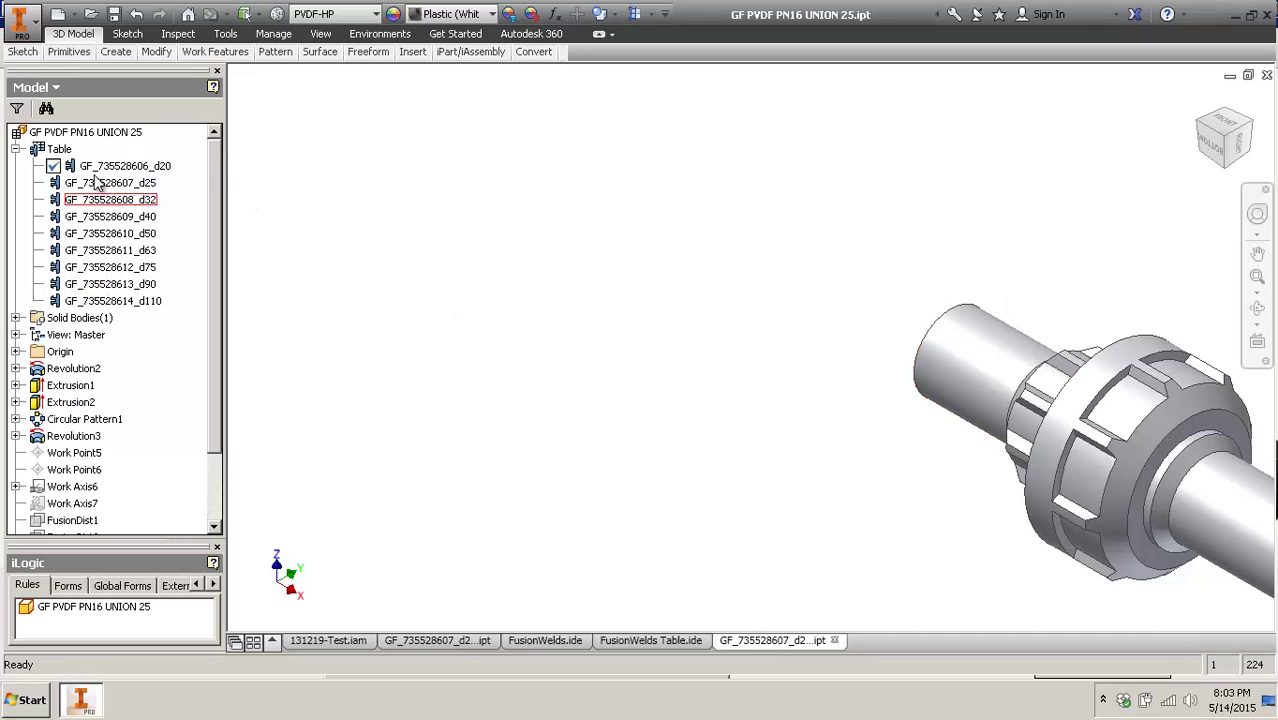
click(16, 149)
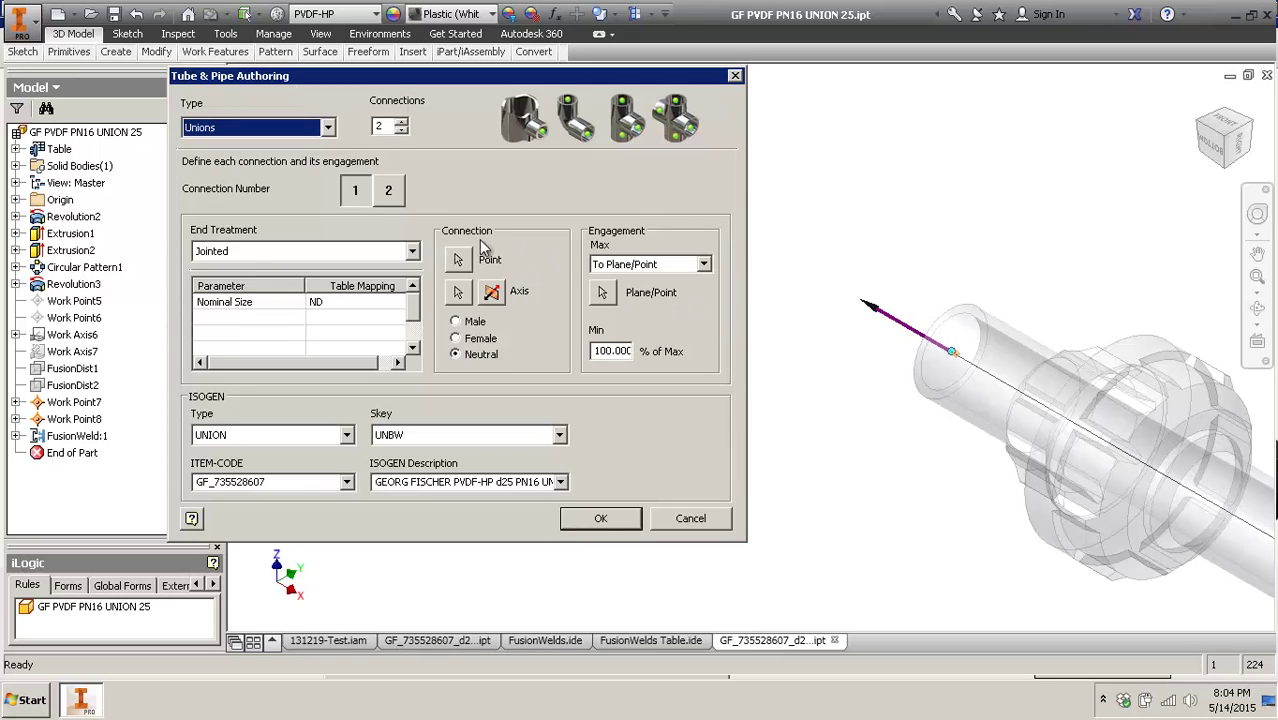
click(646, 267)
click(650, 270)
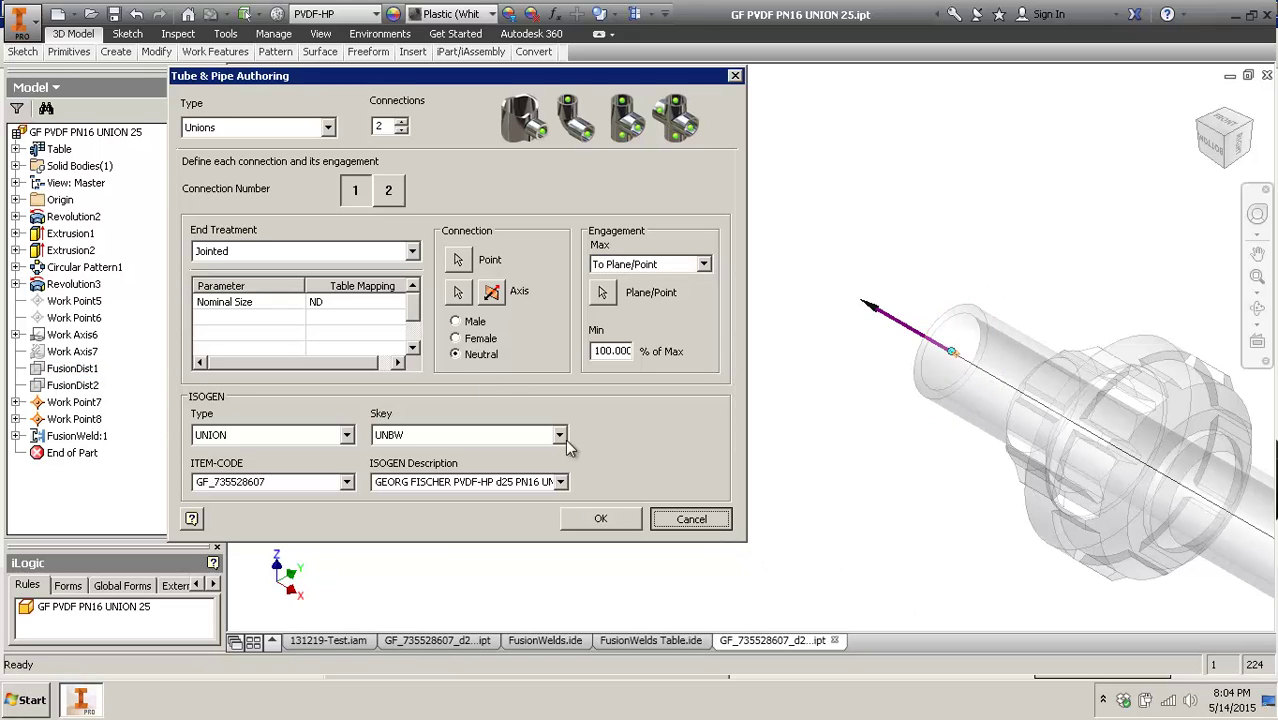
click(688, 518)
click(16, 149)
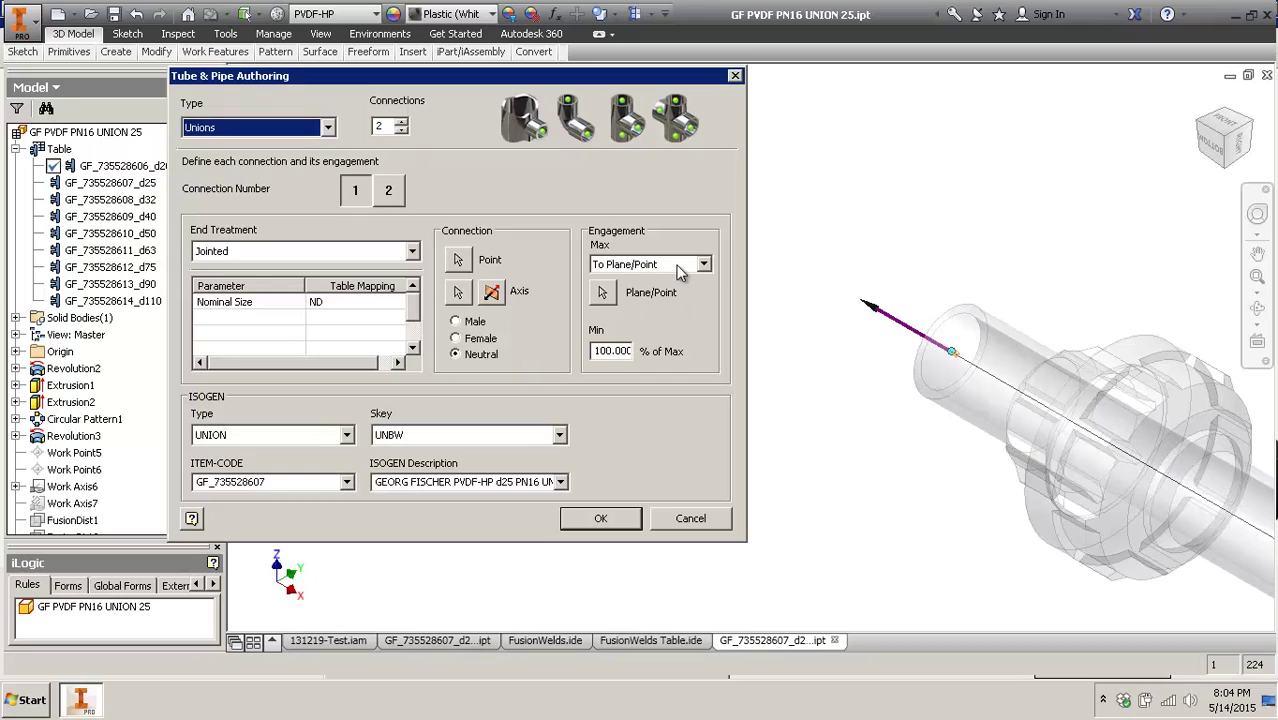
click(678, 266)
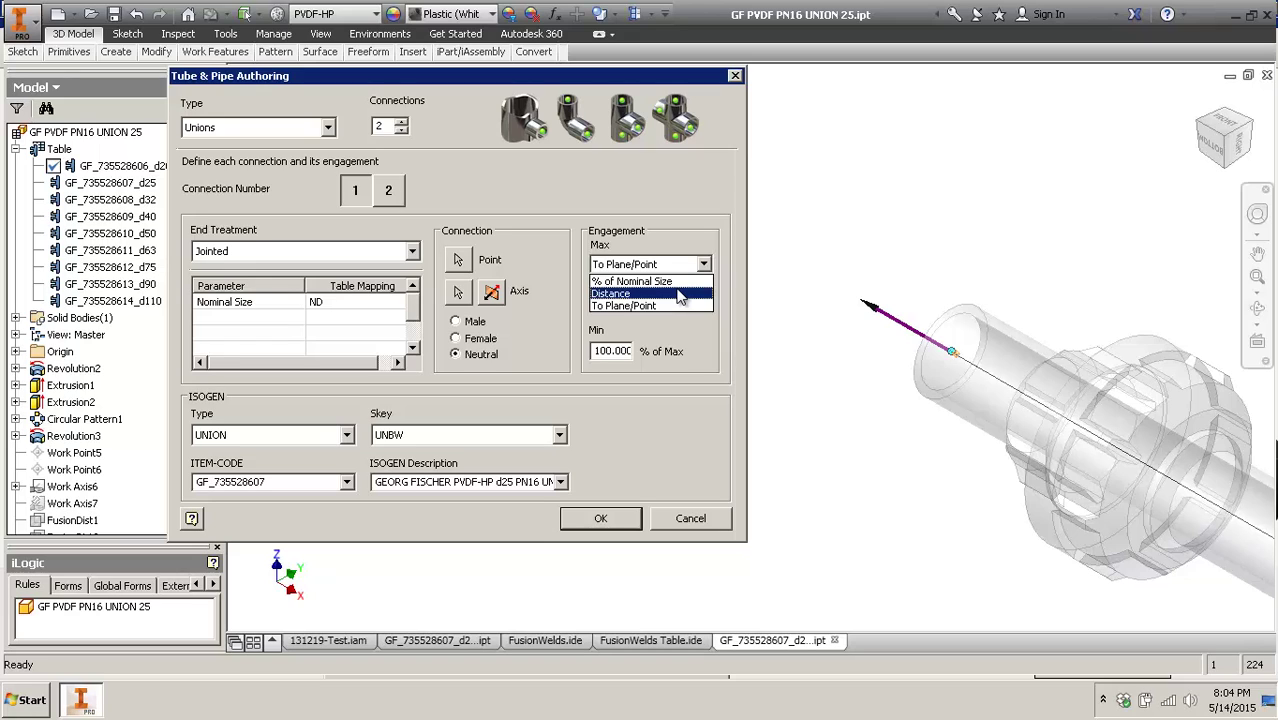
click(660, 305)
click(690, 518)
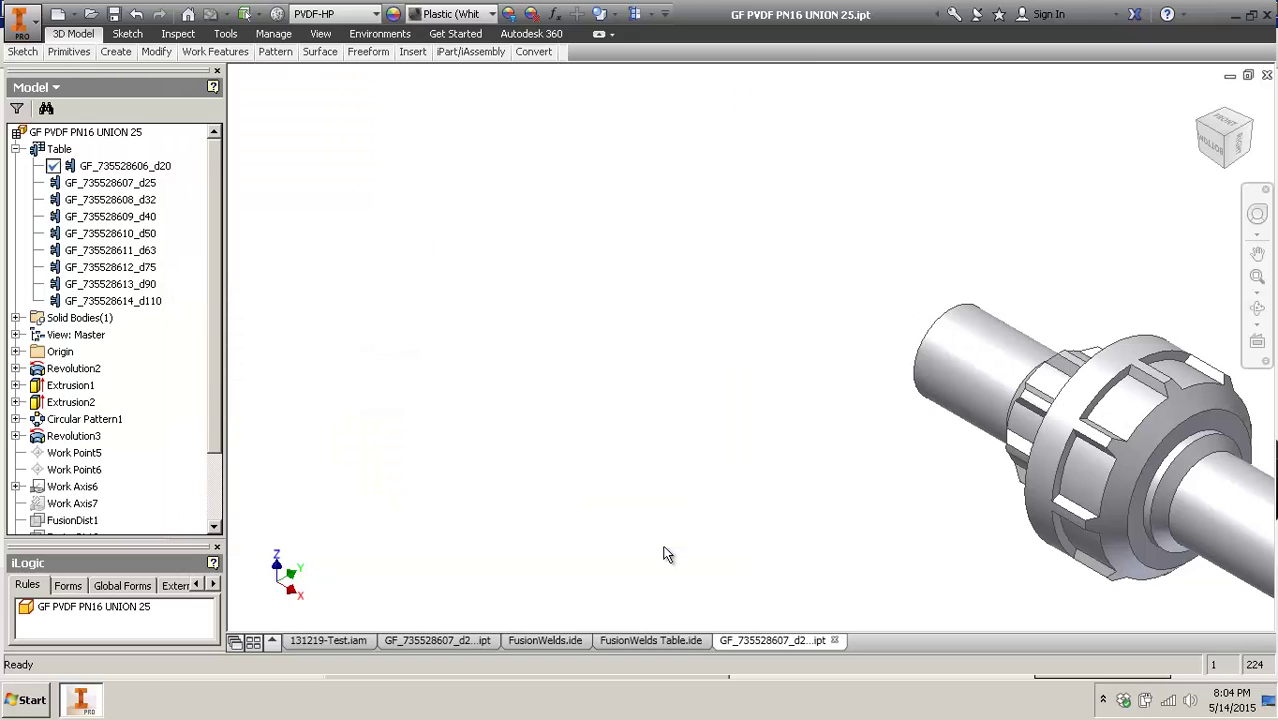
- Switch to the GF_735528607 union part and zoom in on Revolution4's pipe-end edge
key(ctrl+Tab)
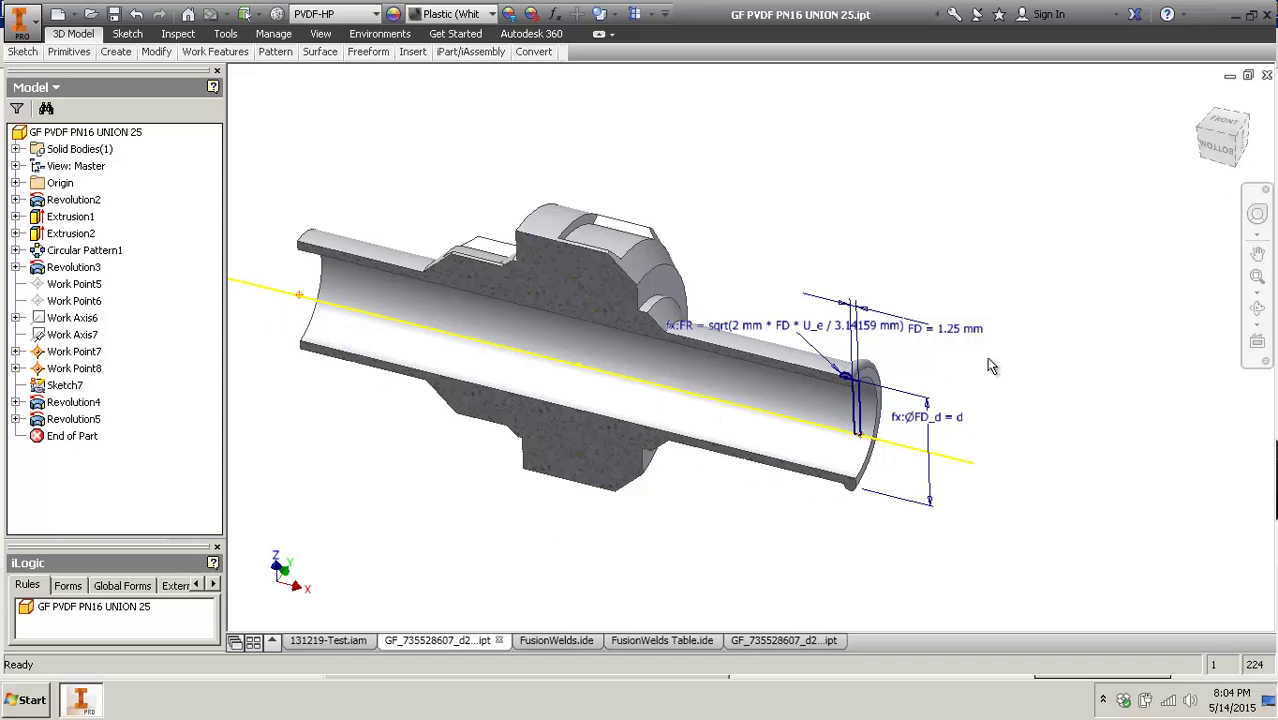
scroll(935, 345, down, 3)
middle_drag(935, 345, 999, 285)
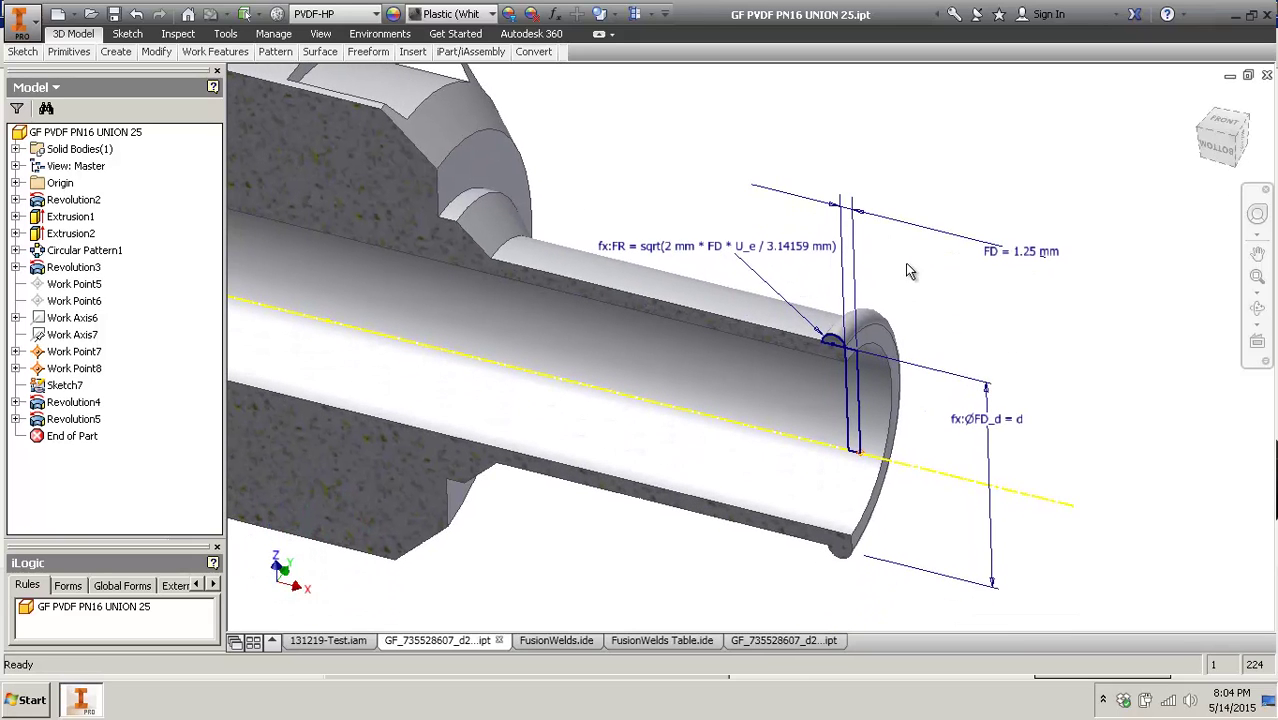
scroll(908, 271, down, 2)
scroll(925, 318, up, 1)
click(803, 340)
scroll(805, 337, up, 2)
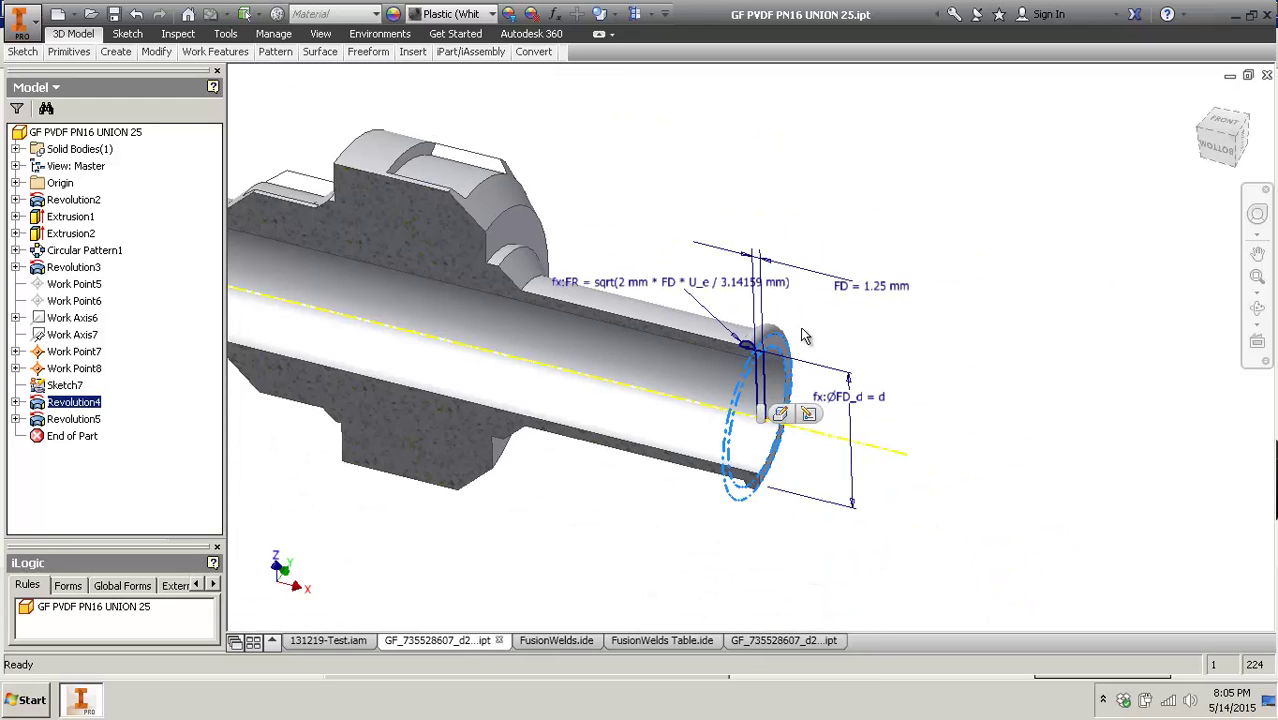
scroll(803, 338, down, 3)
scroll(705, 280, up, 2)
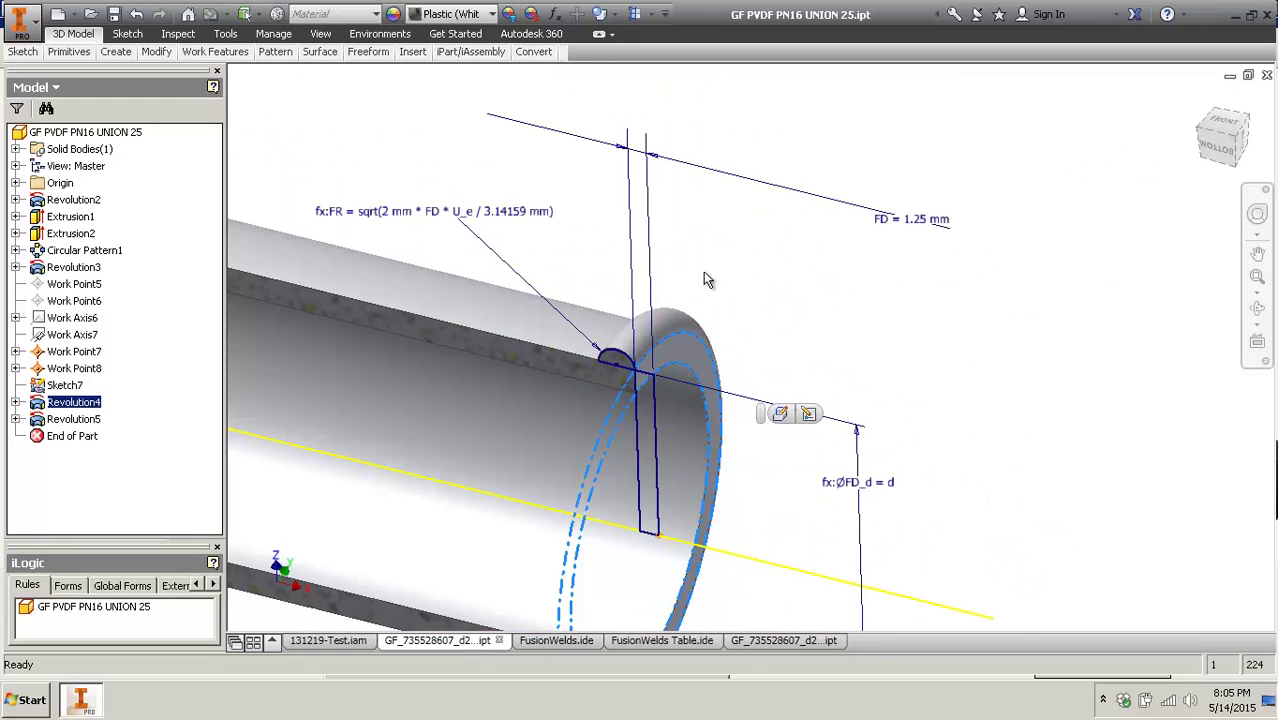
scroll(705, 282, up, 2)
scroll(690, 300, down, 4)
- Inspect the pipe-end ring face and the small fusion-bead arc driven by FR and FD
click(656, 325)
scroll(700, 270, up, 3)
scroll(690, 288, down, 3)
scroll(690, 275, up, 2)
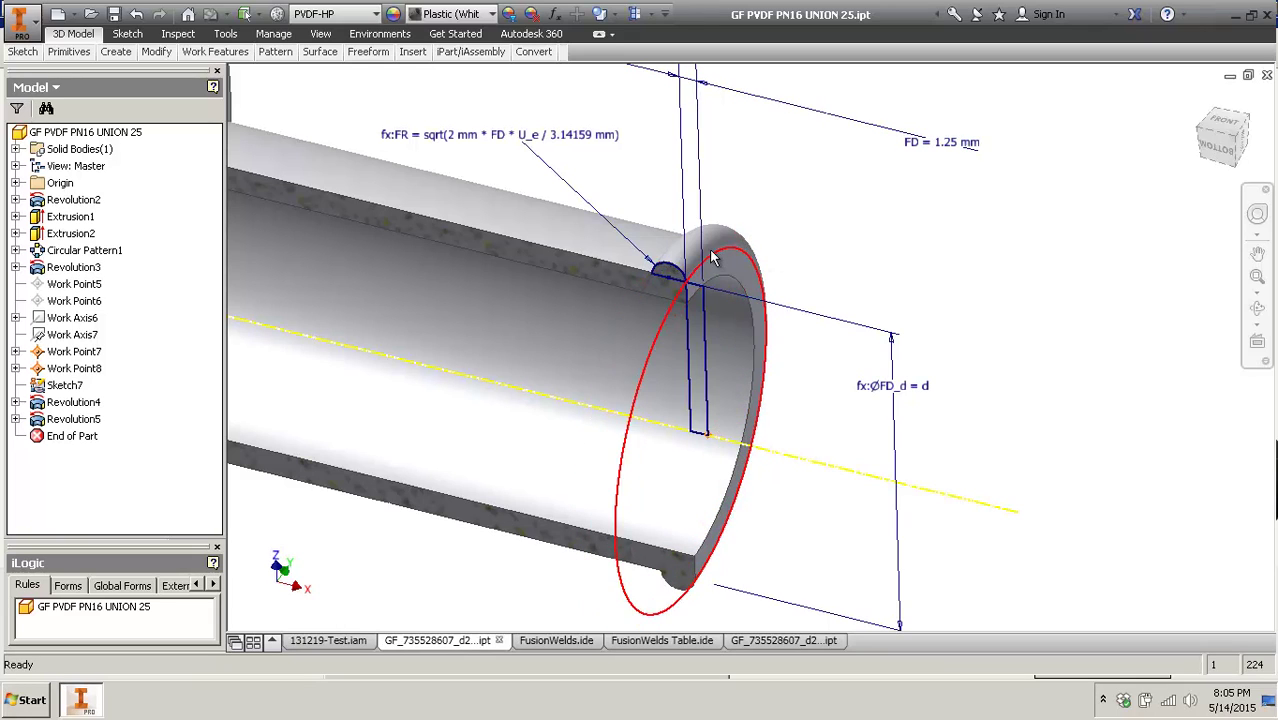
click(757, 265)
scroll(799, 280, up, 4)
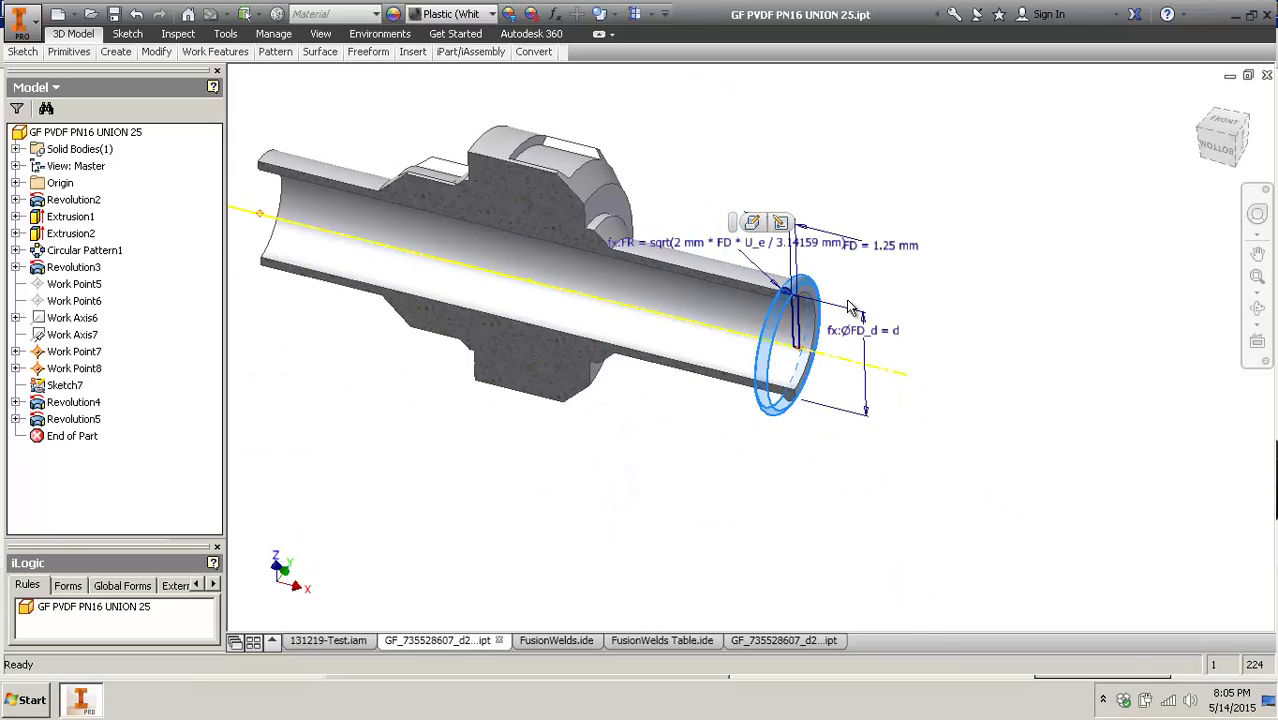
click(872, 300)
scroll(876, 290, down, 5)
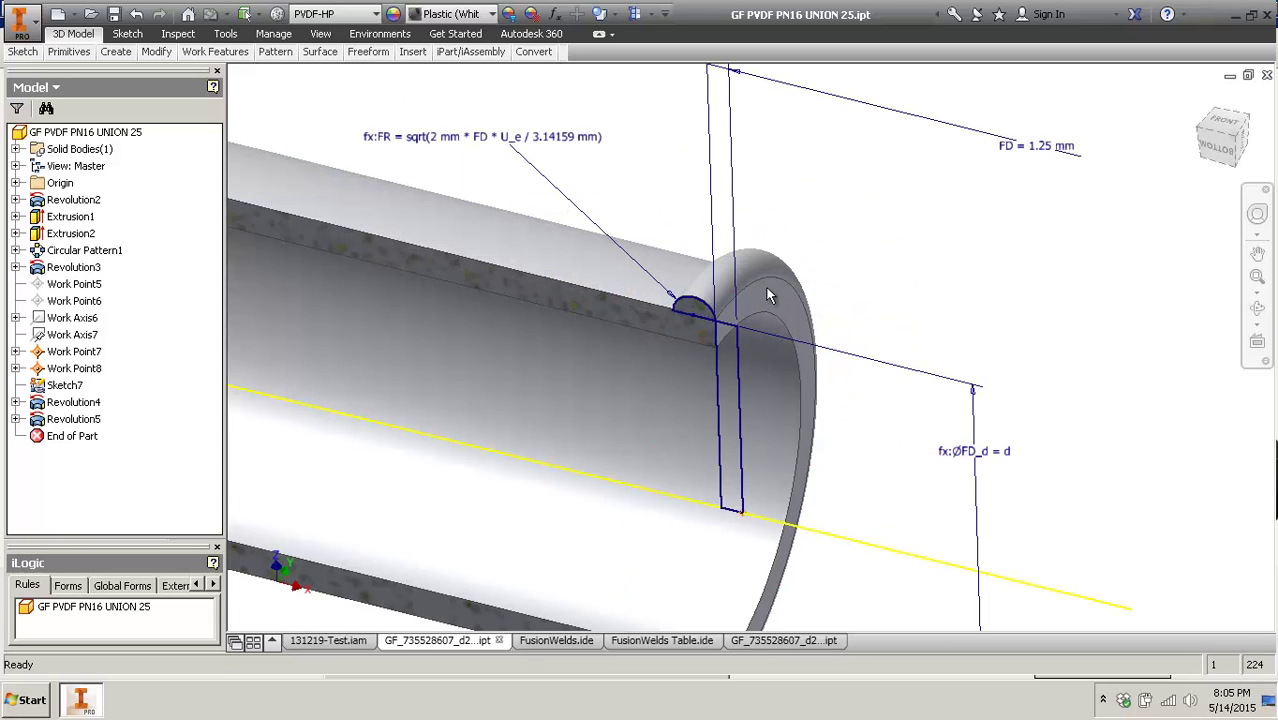
click(791, 306)
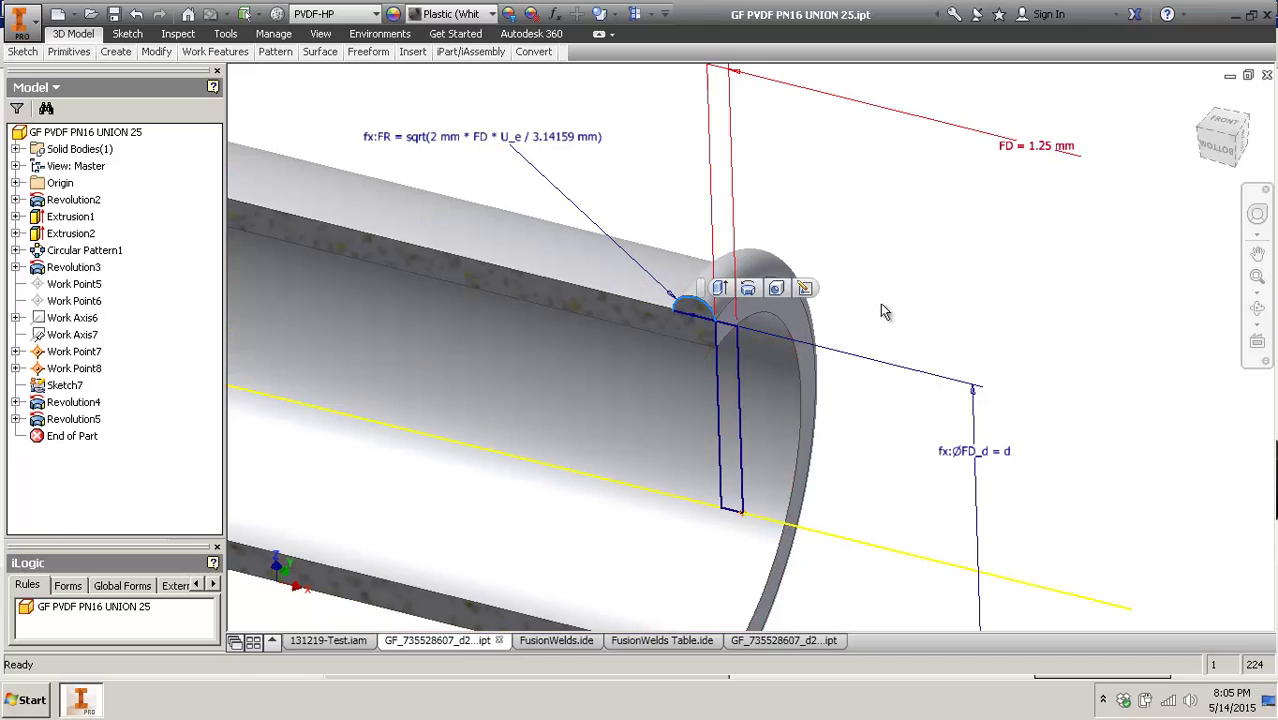
click(709, 320)
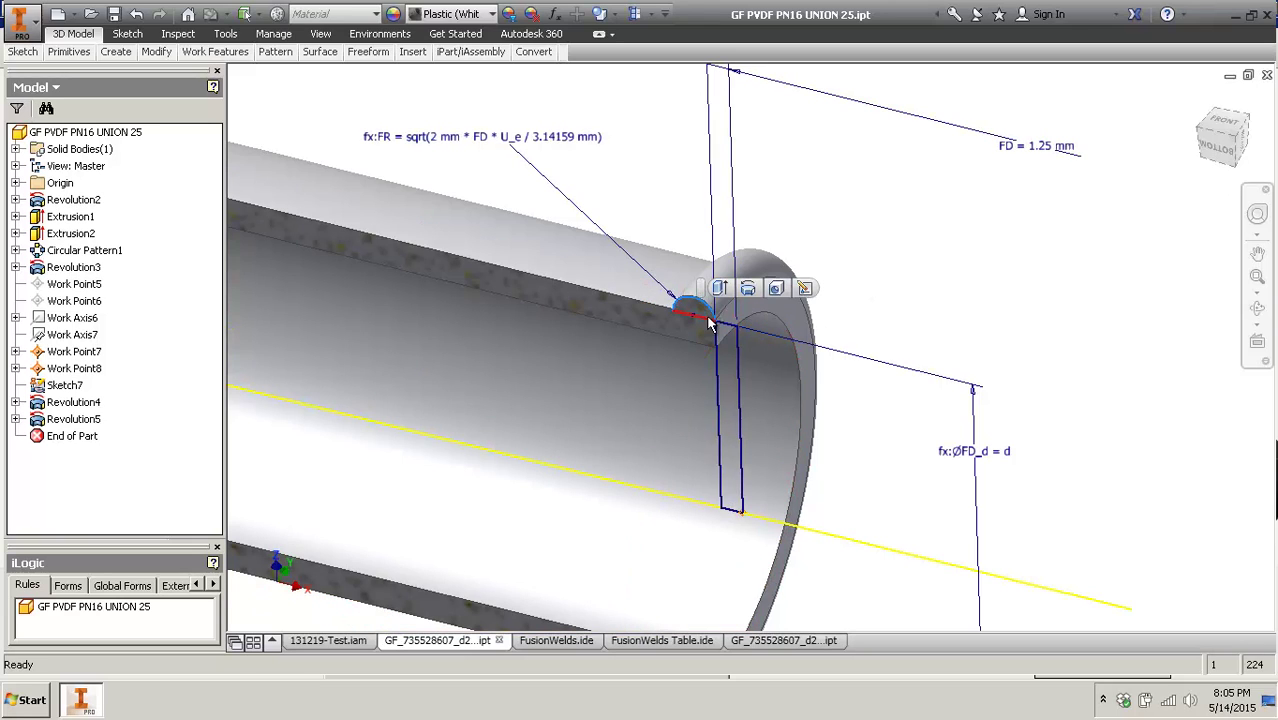
click(880, 322)
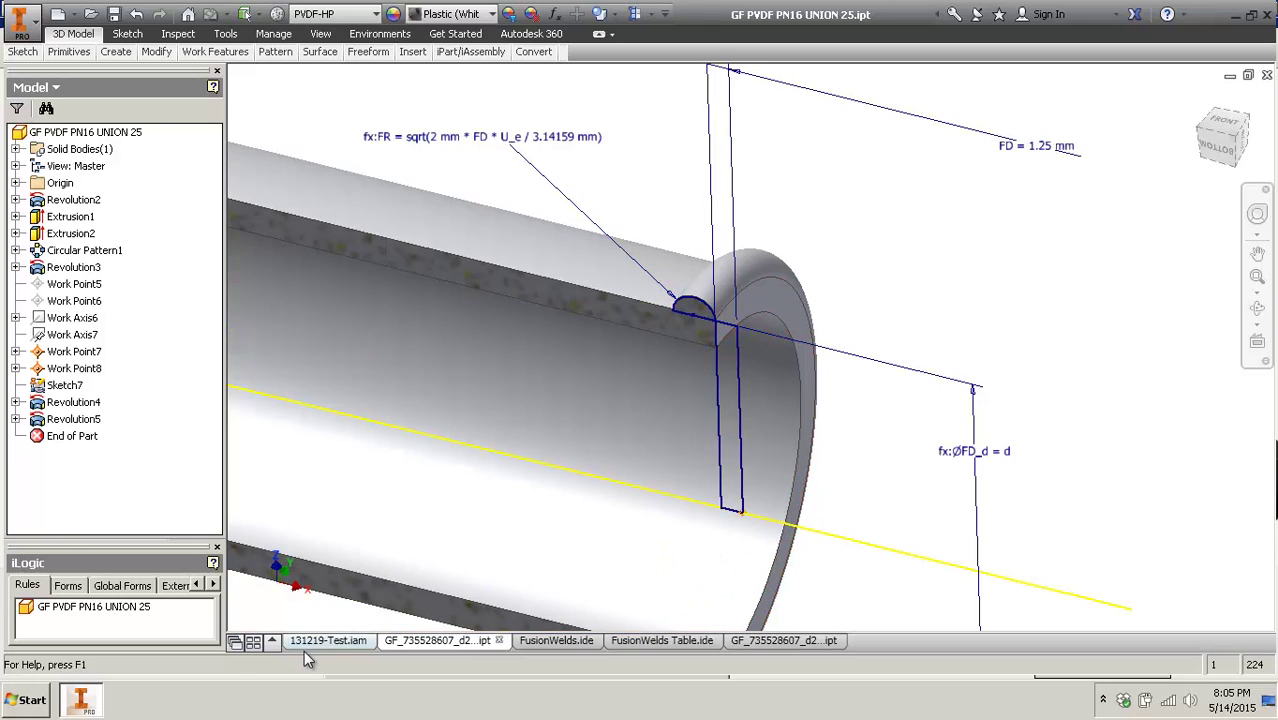
click(310, 644)
scroll(366, 385, up, 3)
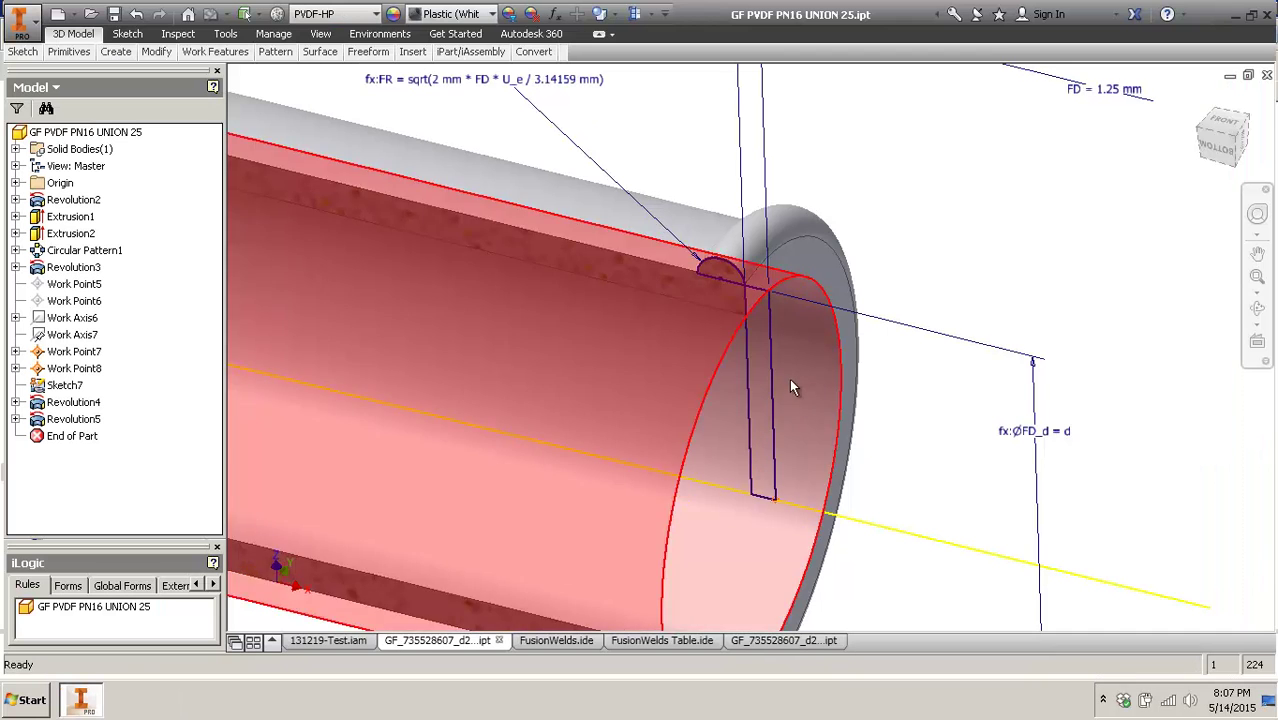
- Inspect the fusion bead sketch and the flange ring at the pipe end
scroll(797, 394, down, 3)
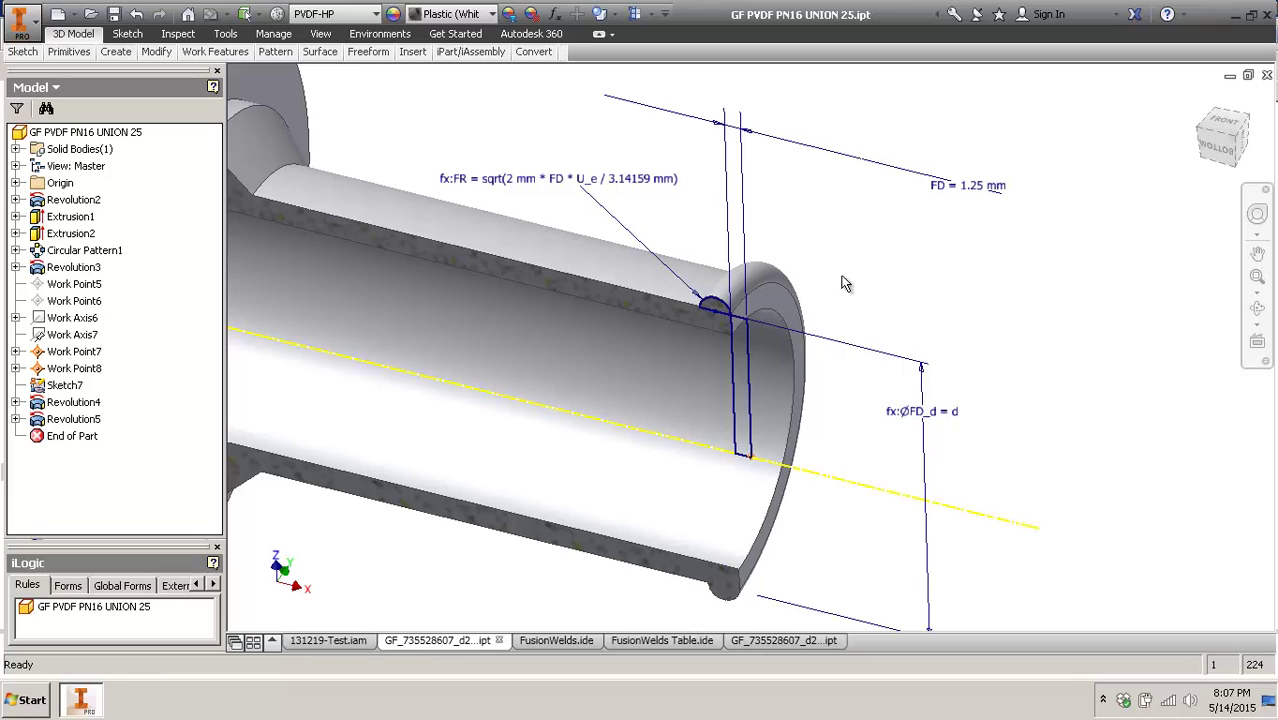
click(746, 318)
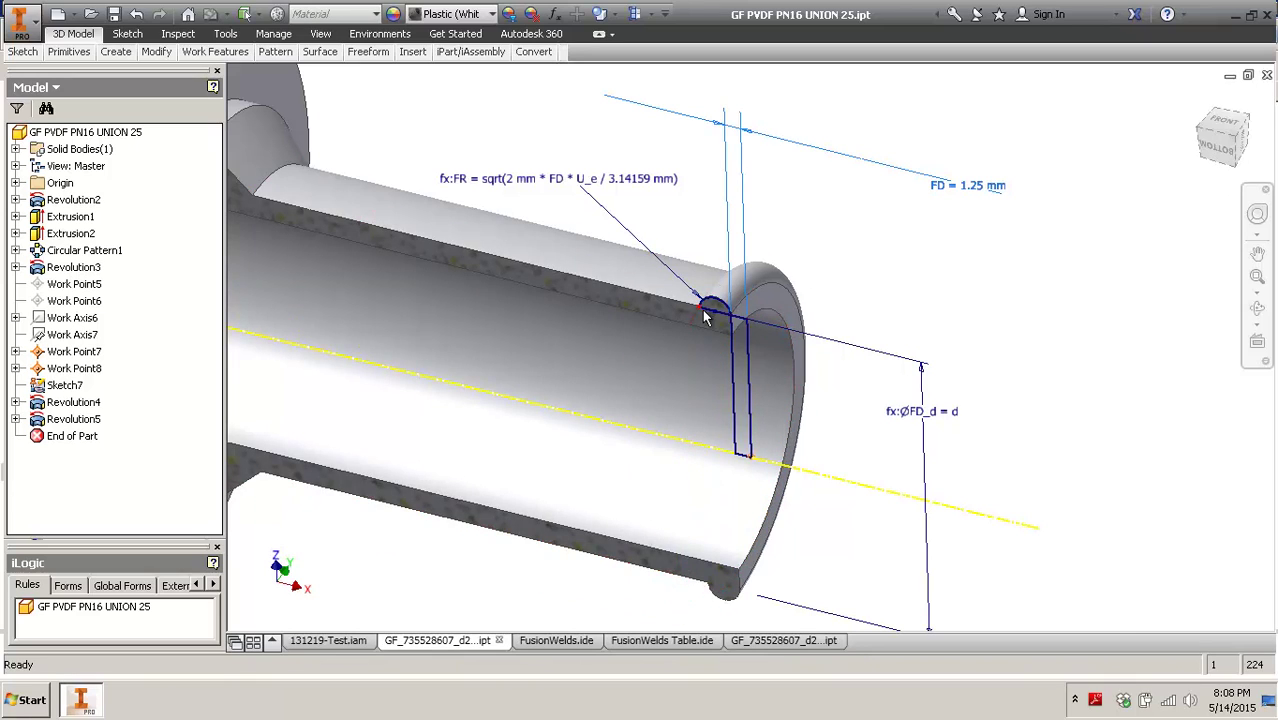
scroll(705, 318, up, 2)
scroll(699, 285, down, 1)
scroll(620, 268, up, 3)
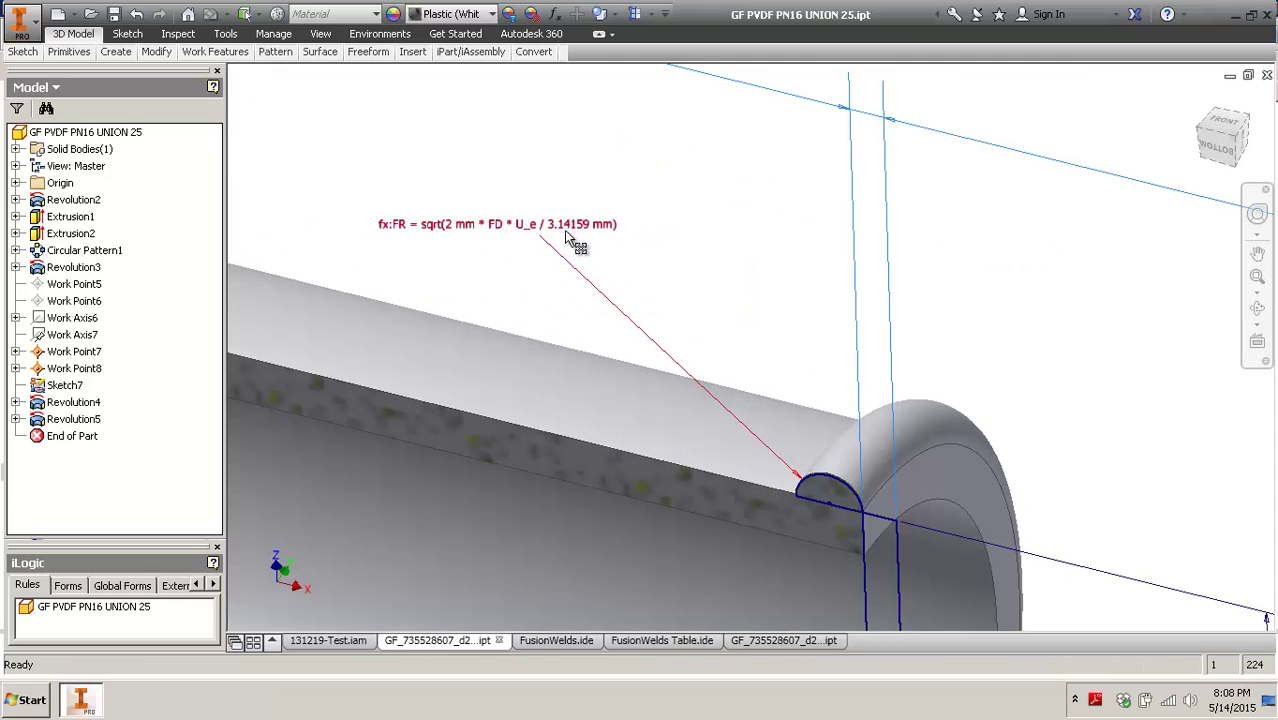
scroll(620, 280, down, 1)
scroll(760, 370, up, 1)
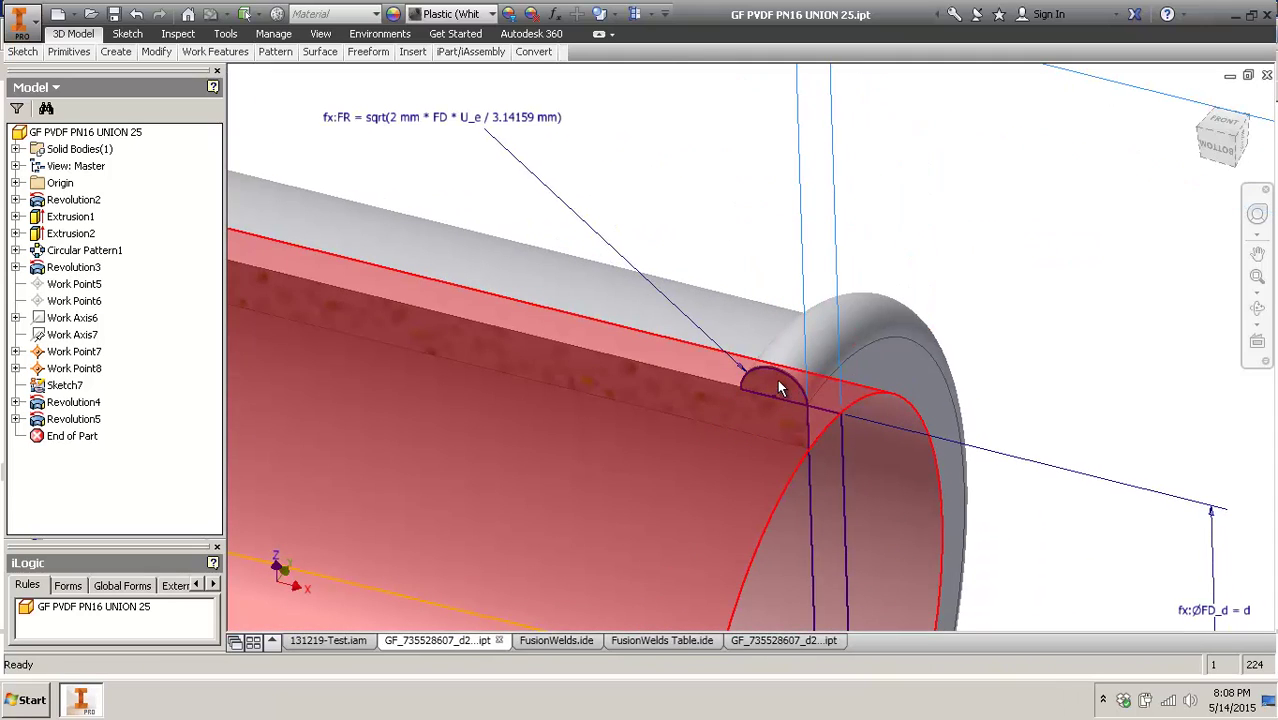
click(800, 352)
click(730, 226)
scroll(730, 226, down, 3)
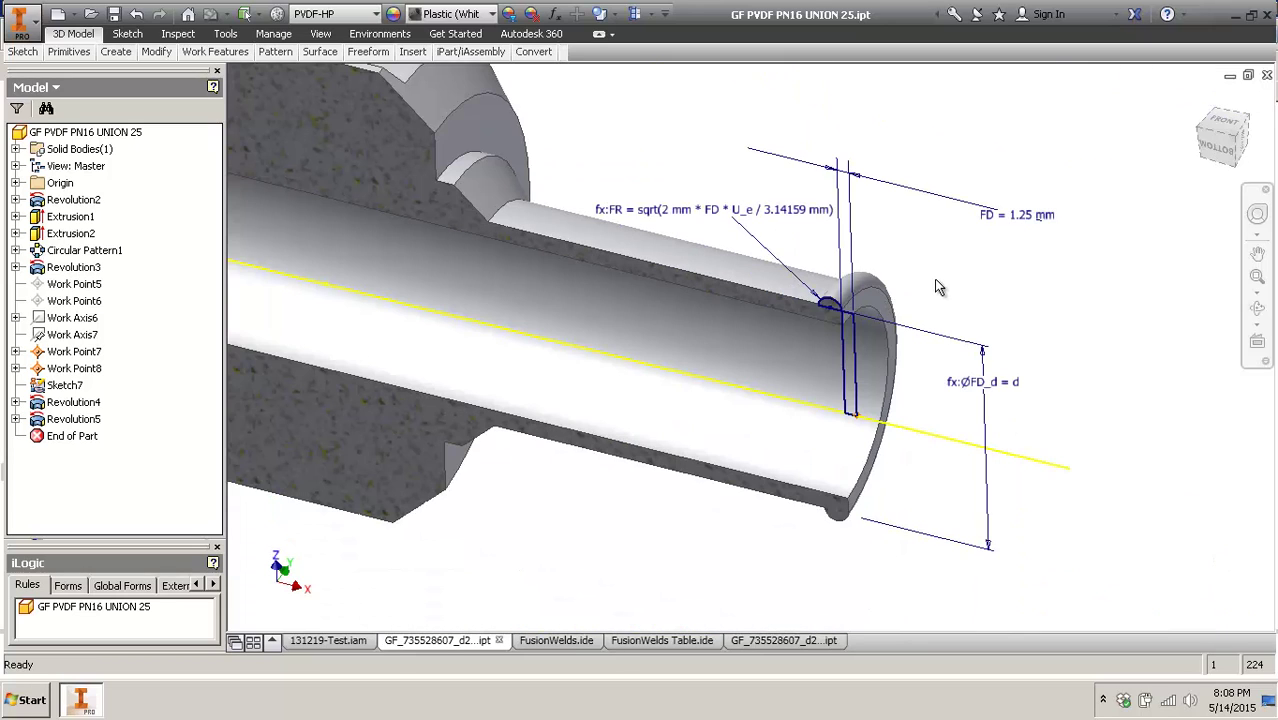
middle_drag(1000, 285, 991, 282)
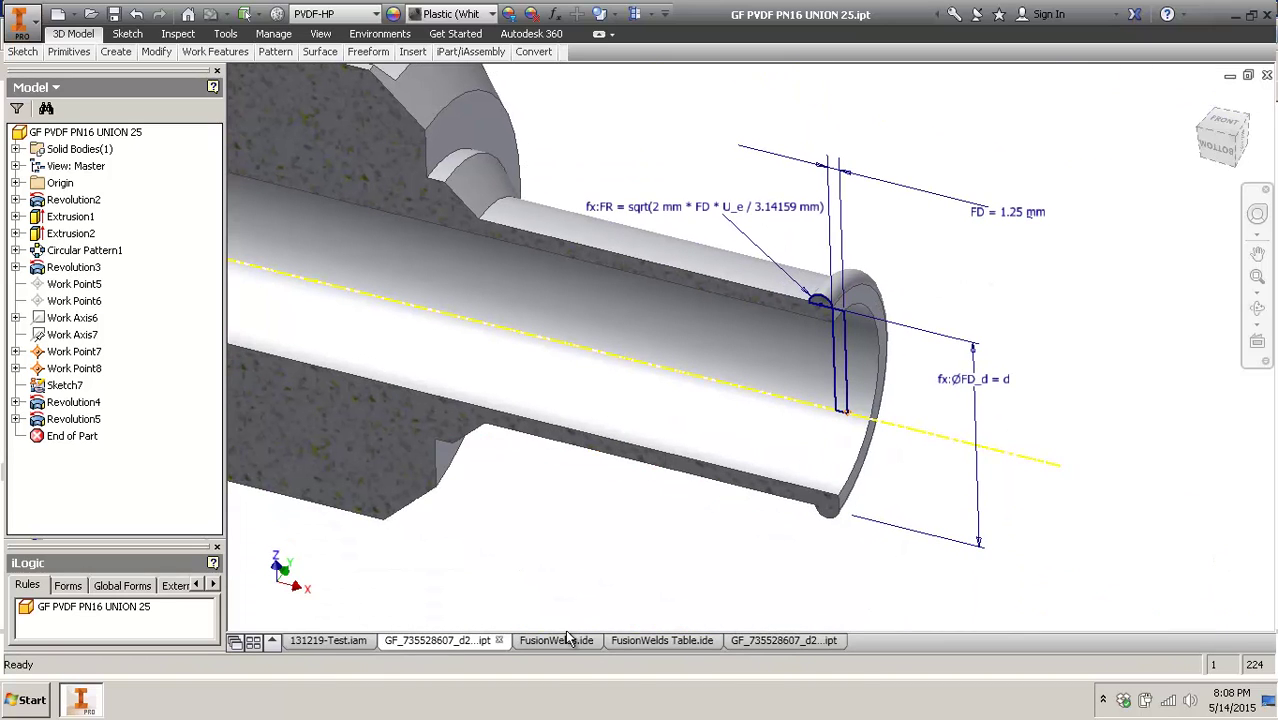
- Select Sketch7 through Revolution5, check Extract iFeature, cancel, and open FusionWelds.ide
click(73, 419)
shift+click(64, 385)
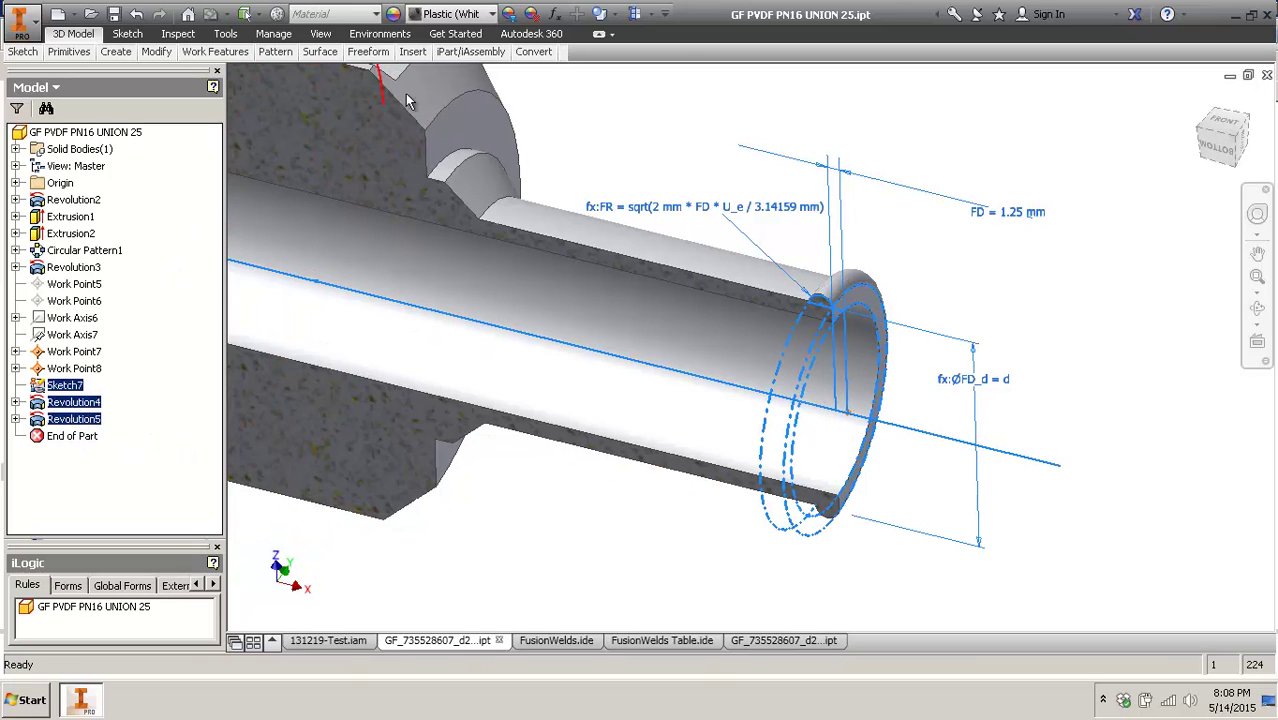
click(273, 33)
mouse_move(340, 57)
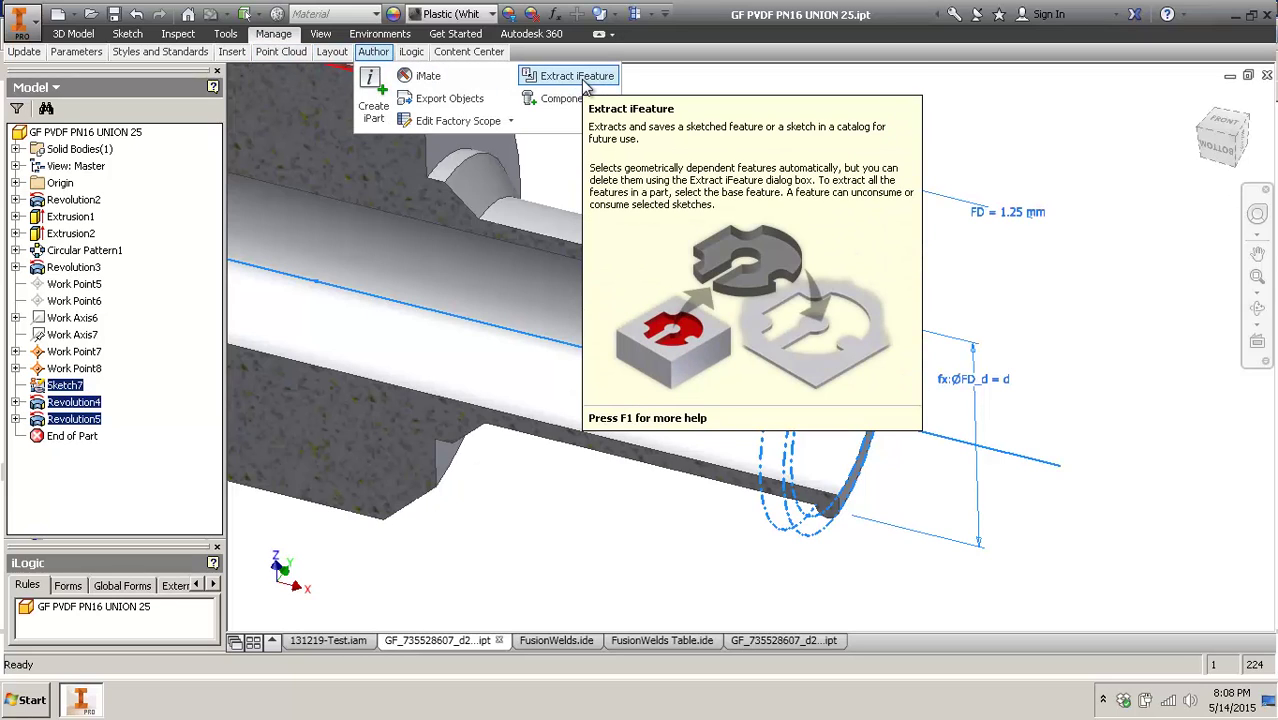
click(563, 605)
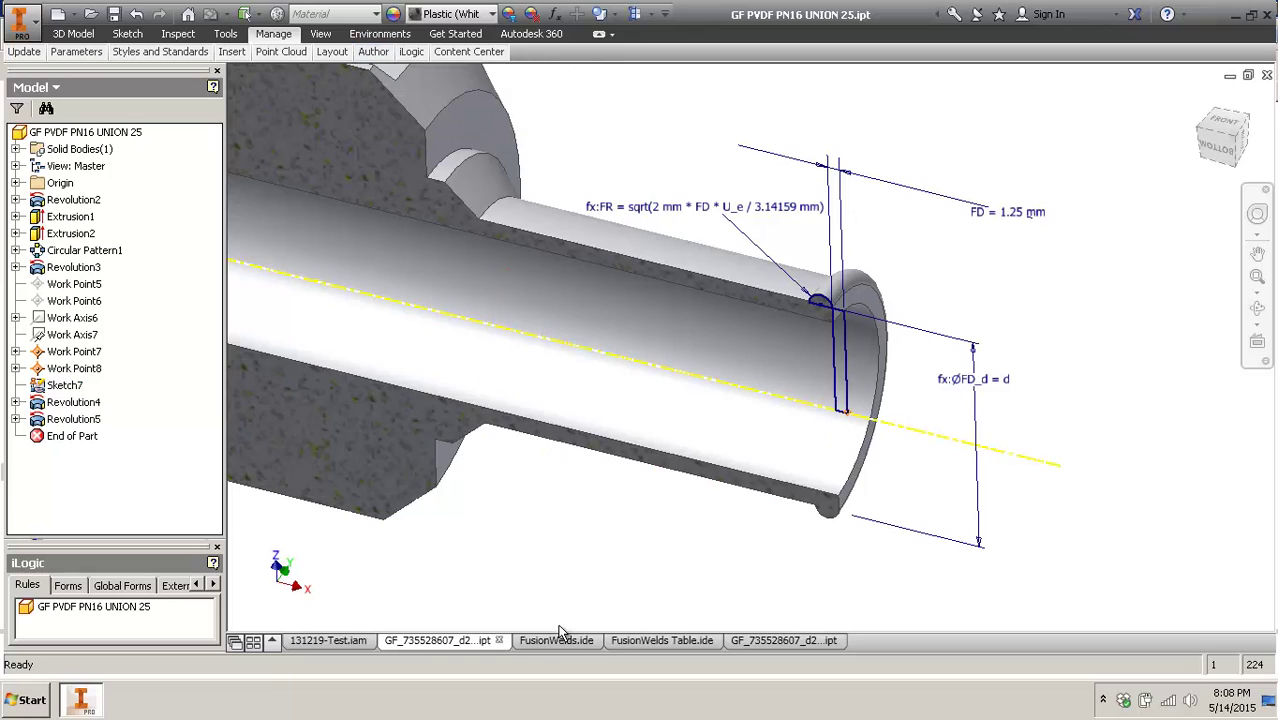
click(560, 641)
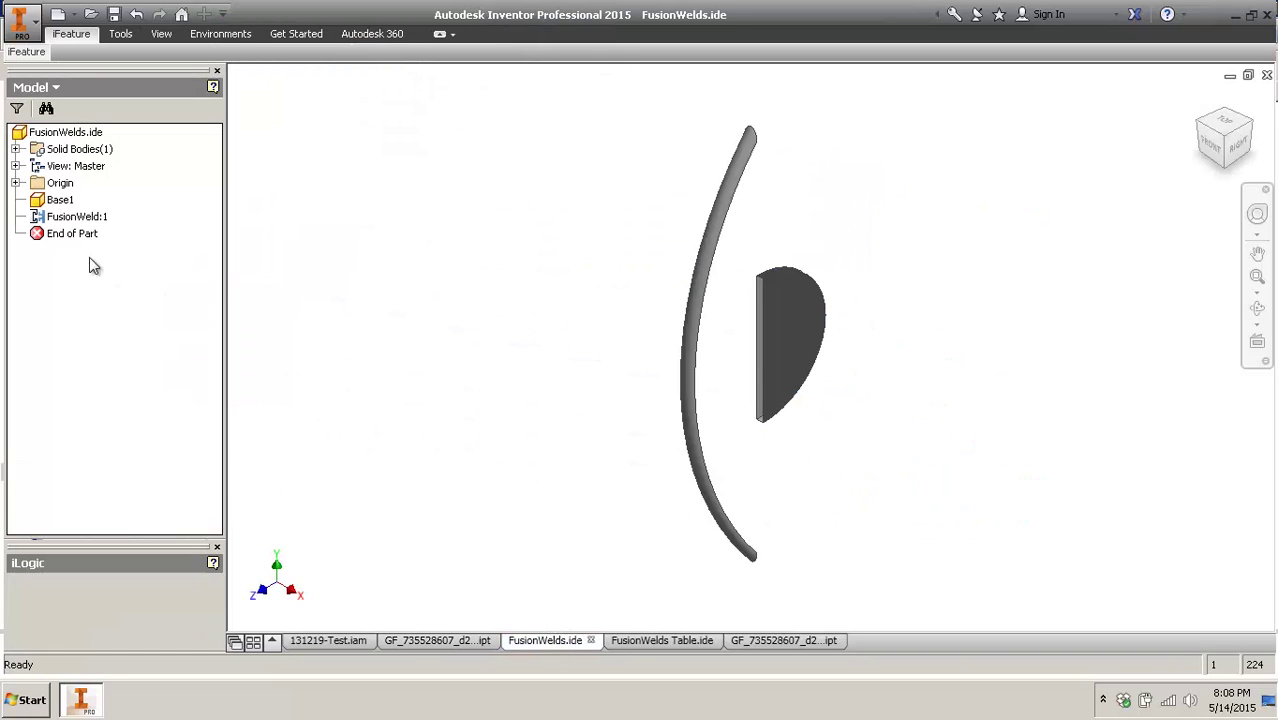
- Select FusionWeld:1 in FusionWelds.ide and glance at the iFeature options
click(60, 220)
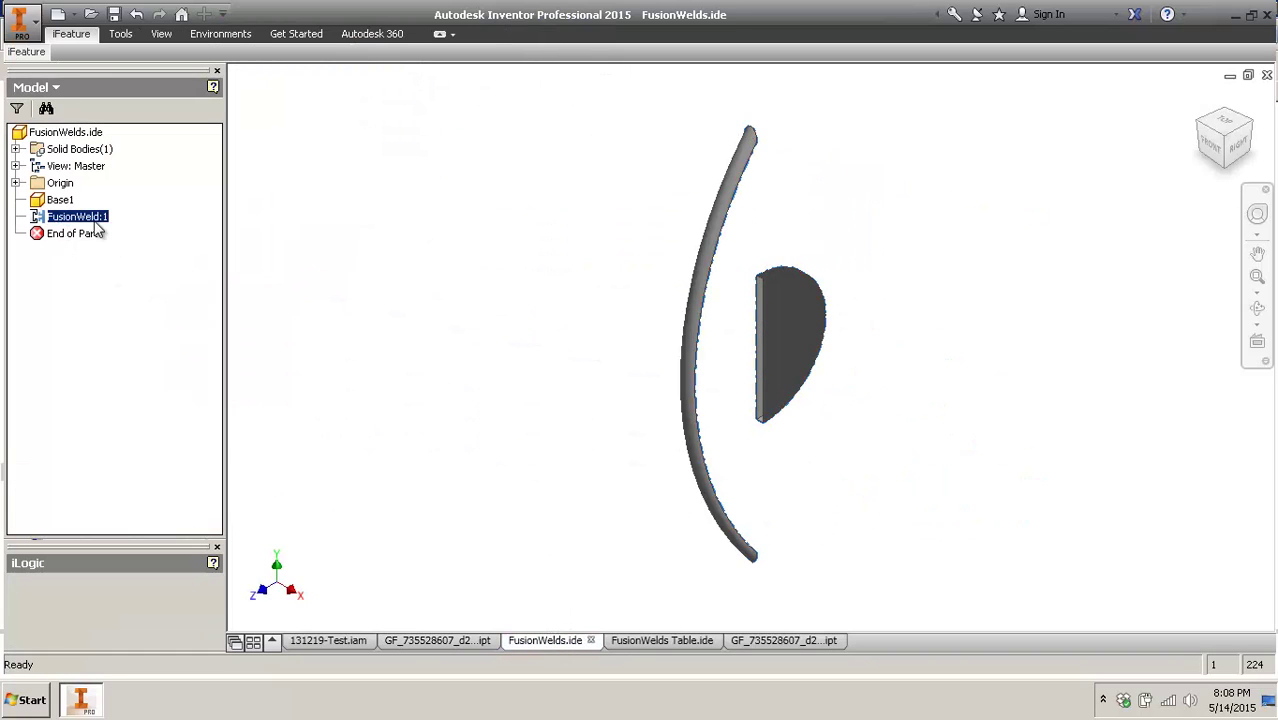
mouse_move(24, 50)
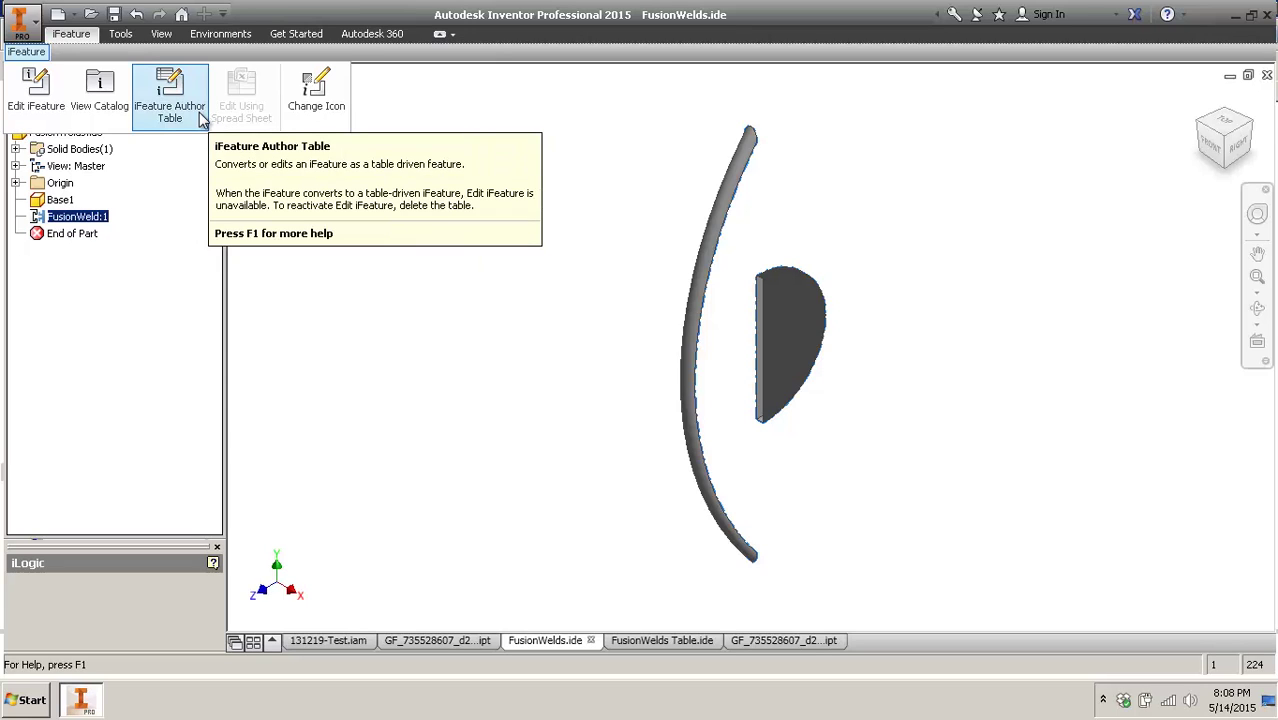
click(88, 297)
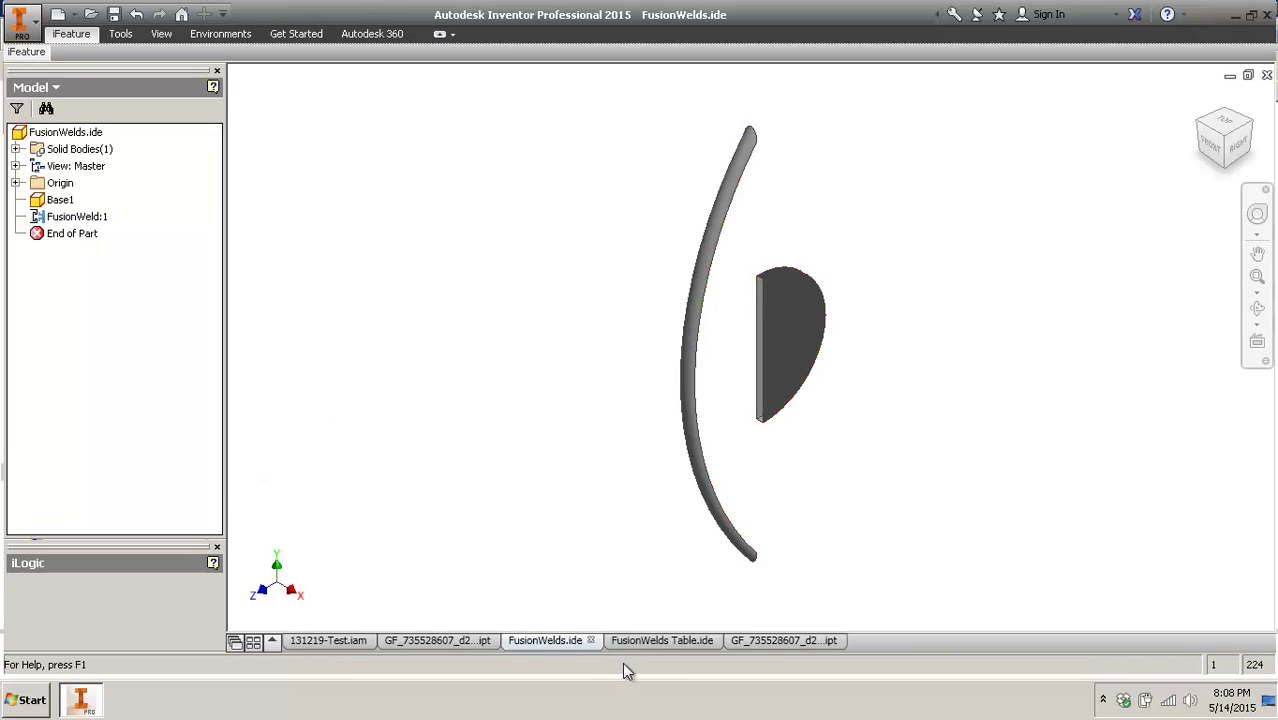
- In FusionWelds Table.ide, expand FusionWeld:1 to review its Table of FD_d sizes 20 to 110
click(650, 641)
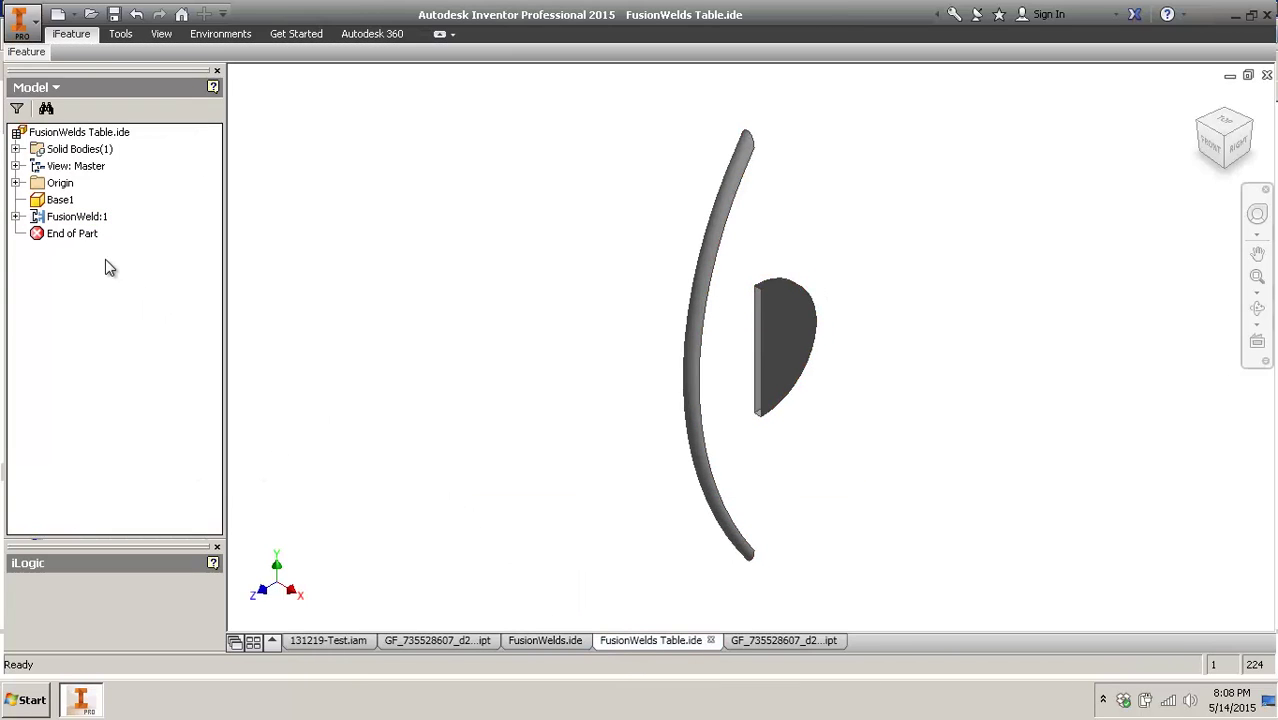
click(16, 216)
click(38, 54)
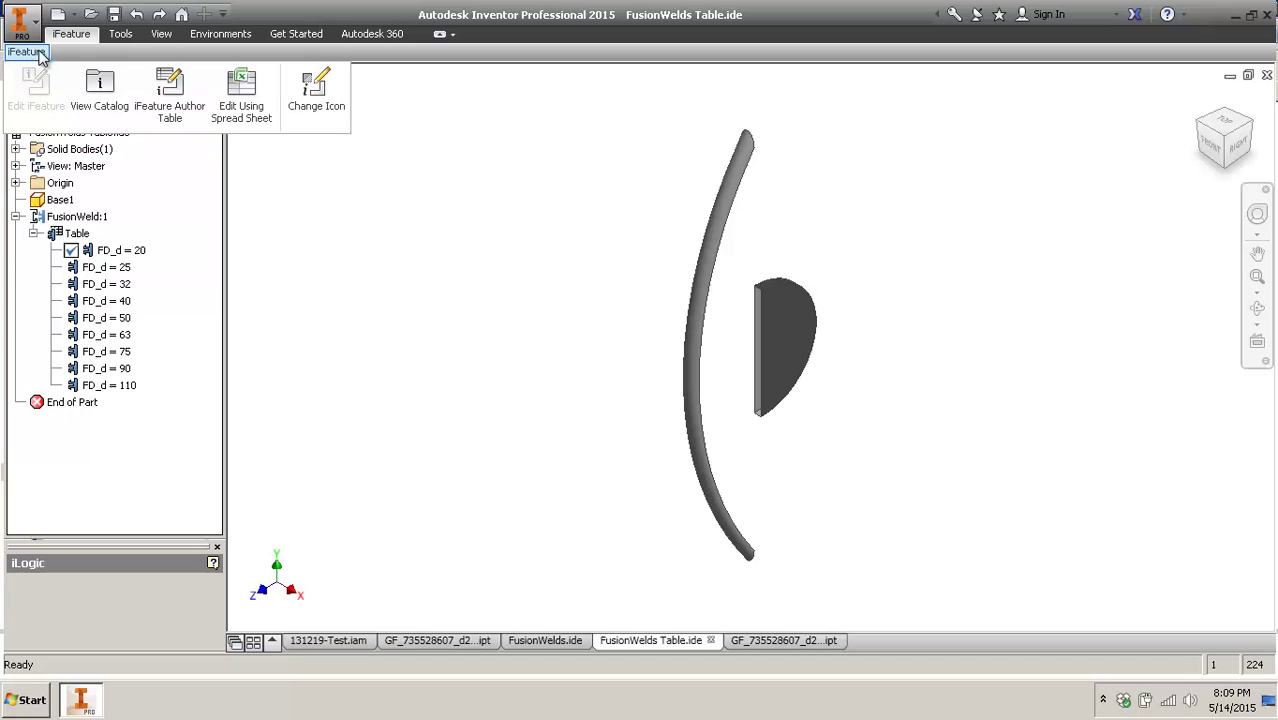
click(80, 234)
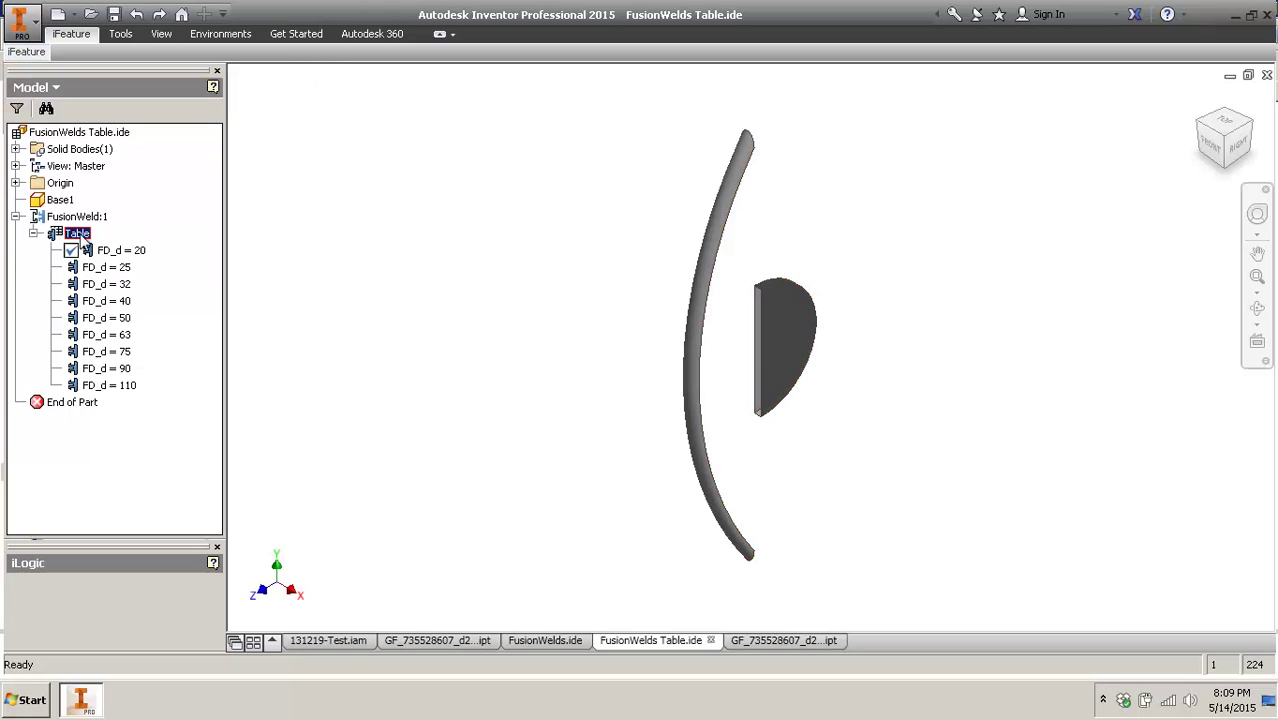
right_click(80, 234)
click(27, 52)
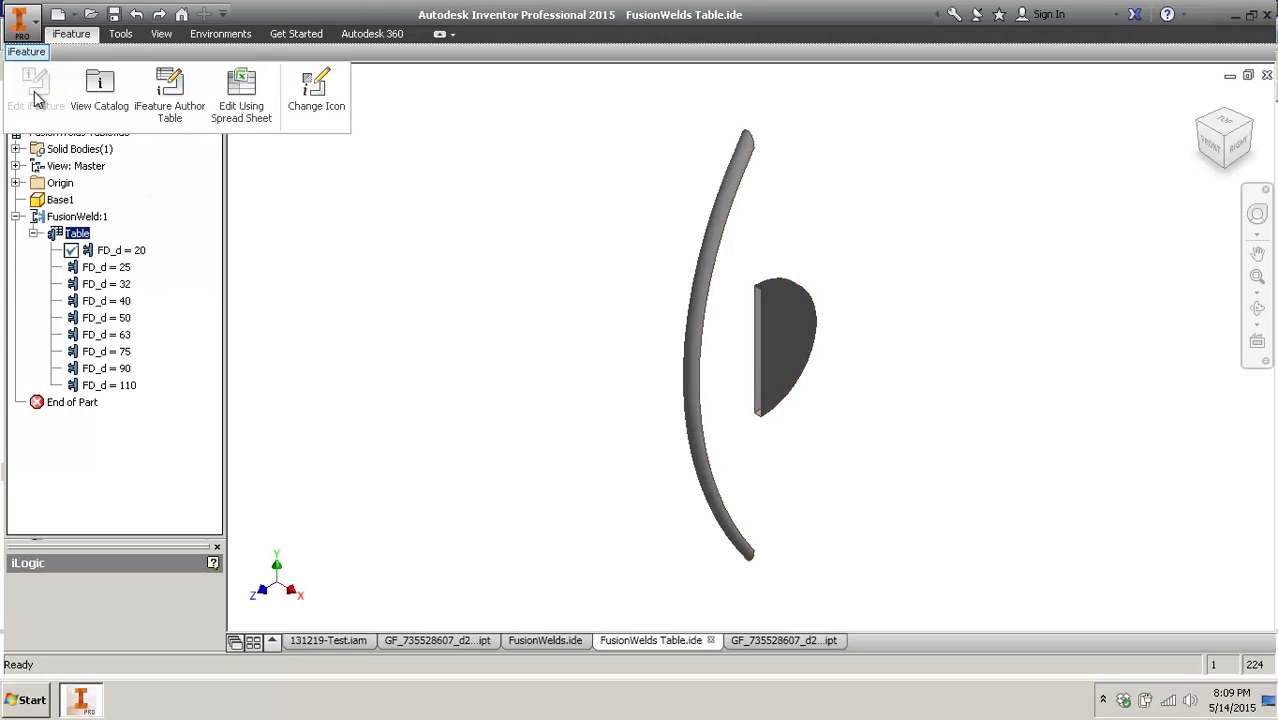
click(163, 200)
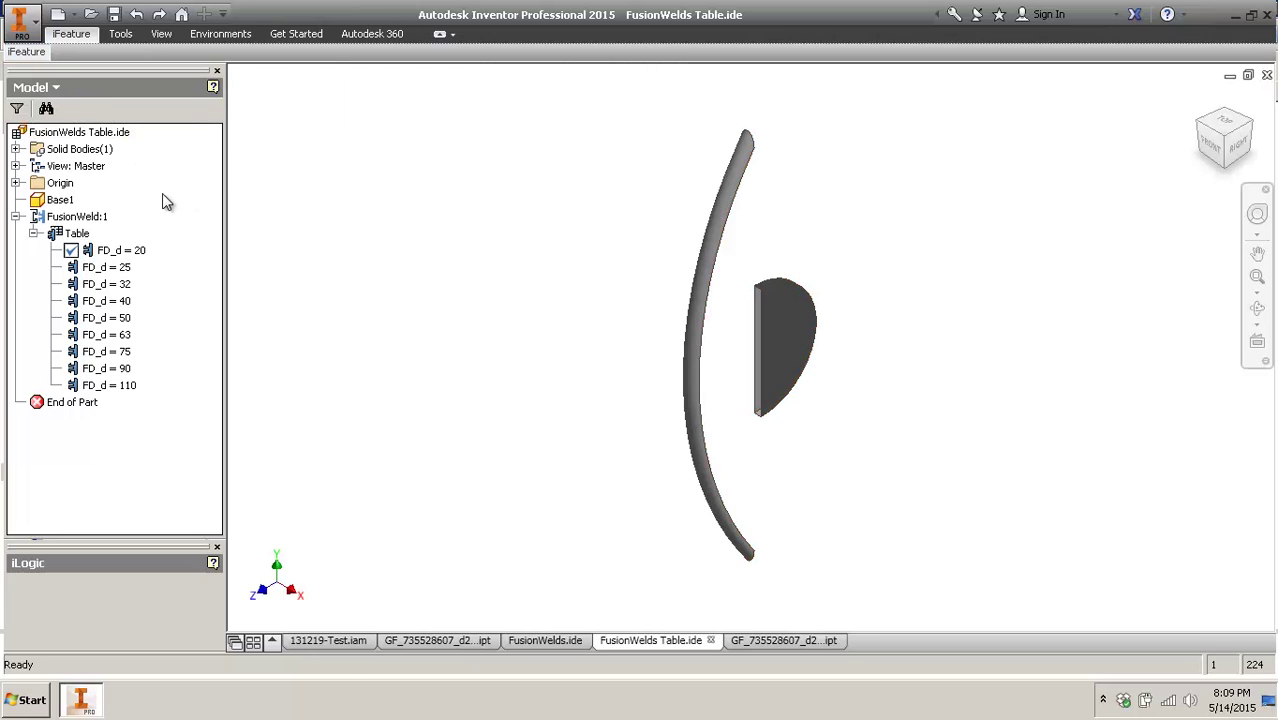
- Flip between the two FusionWelds files, then bring up the PVDF union part
click(527, 643)
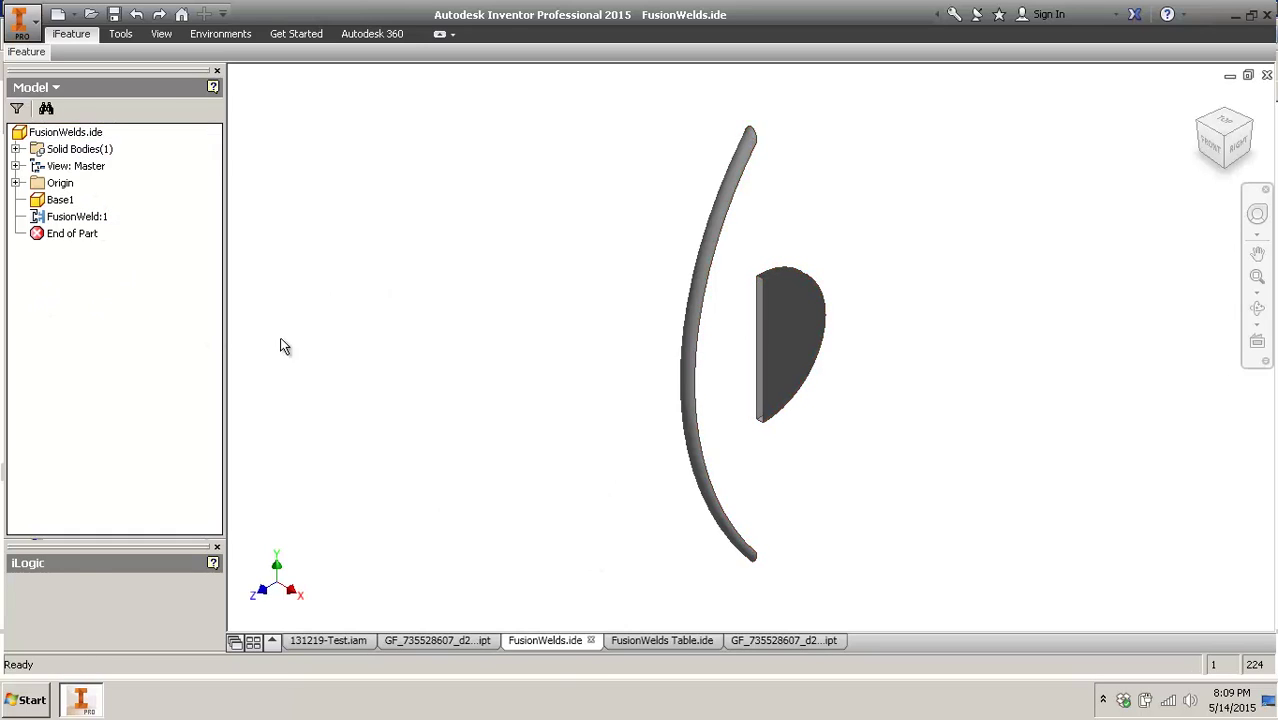
click(662, 640)
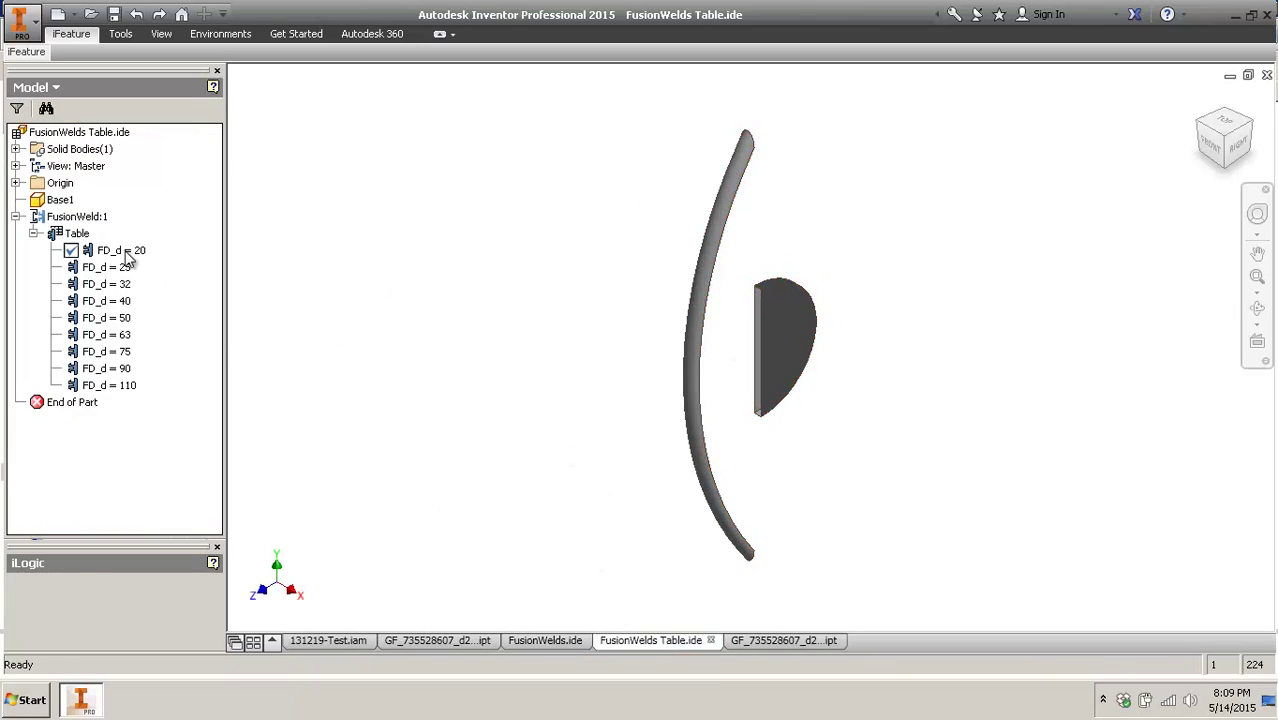
click(780, 640)
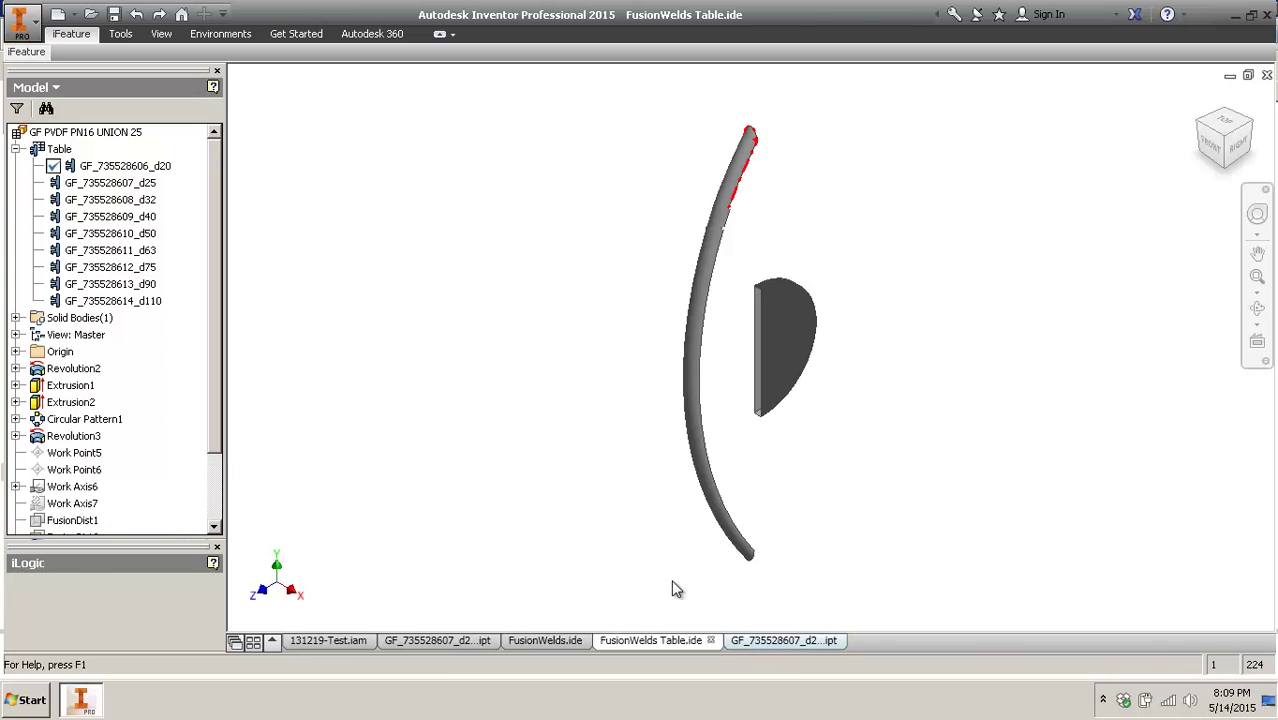
- Collapse the model tree, select FusionWeld:1, and back out of inserting an iFeature
right_click(165, 380)
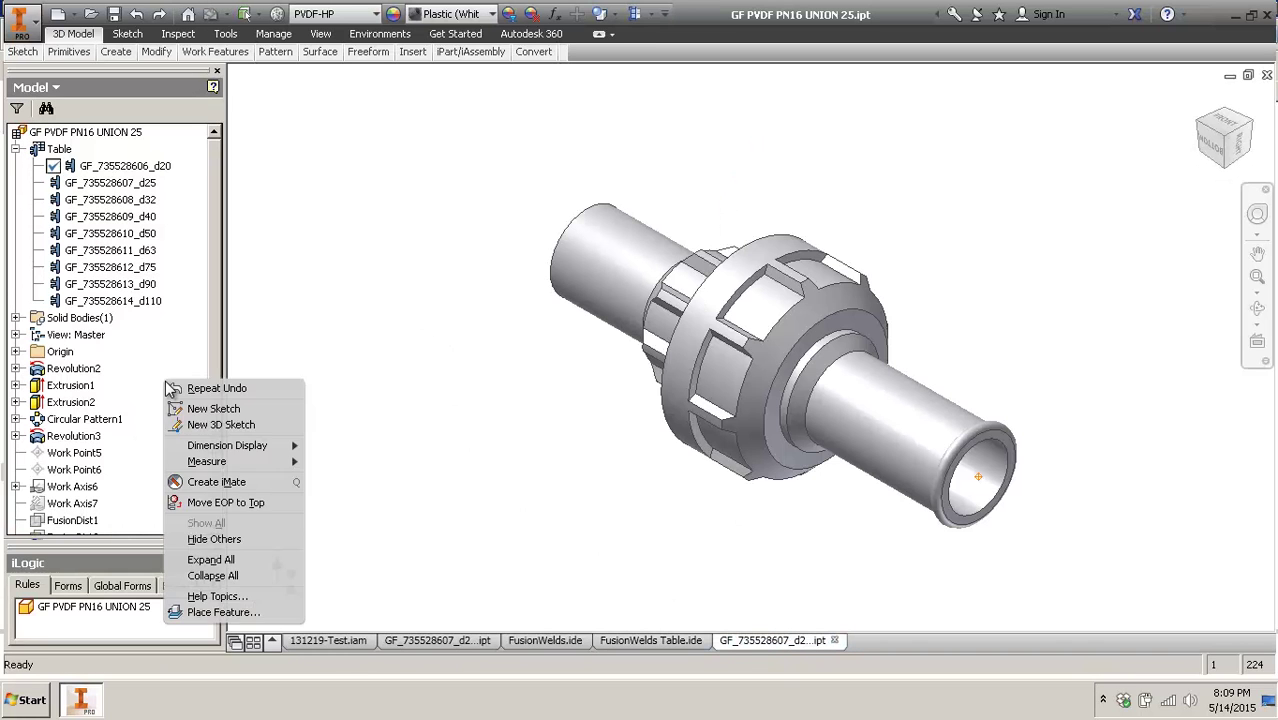
click(250, 578)
click(104, 438)
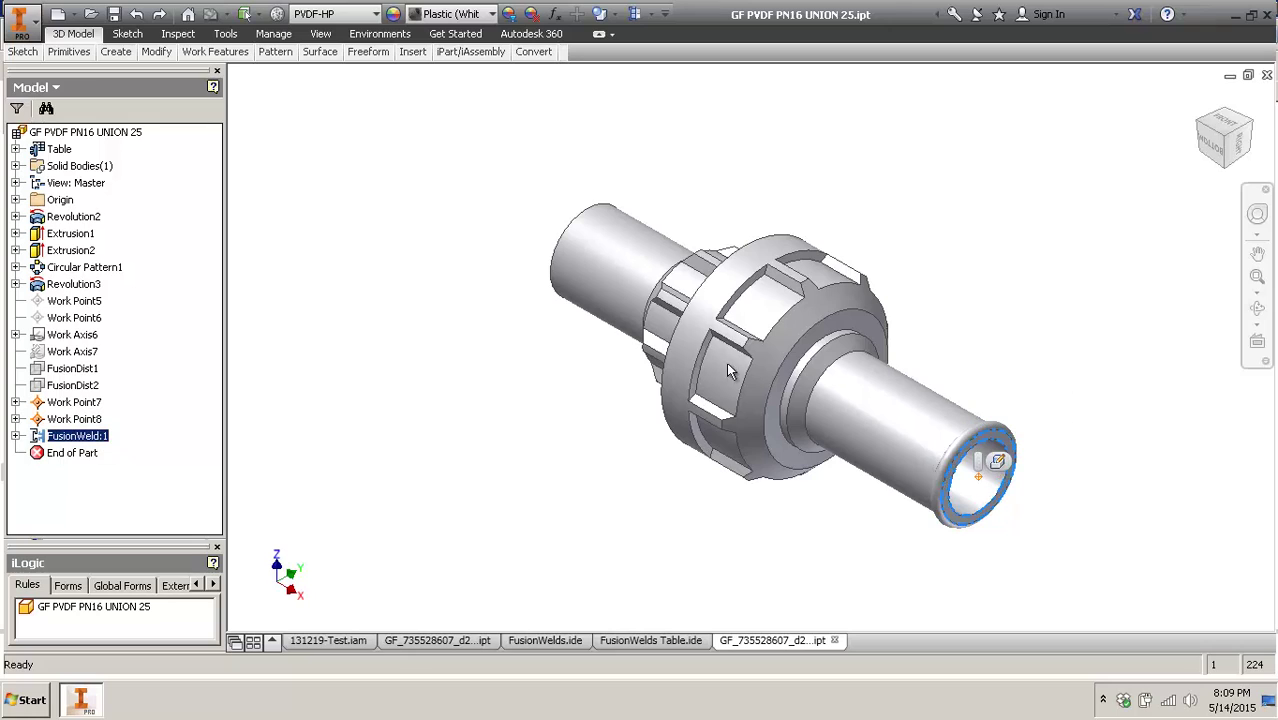
click(413, 52)
click(541, 118)
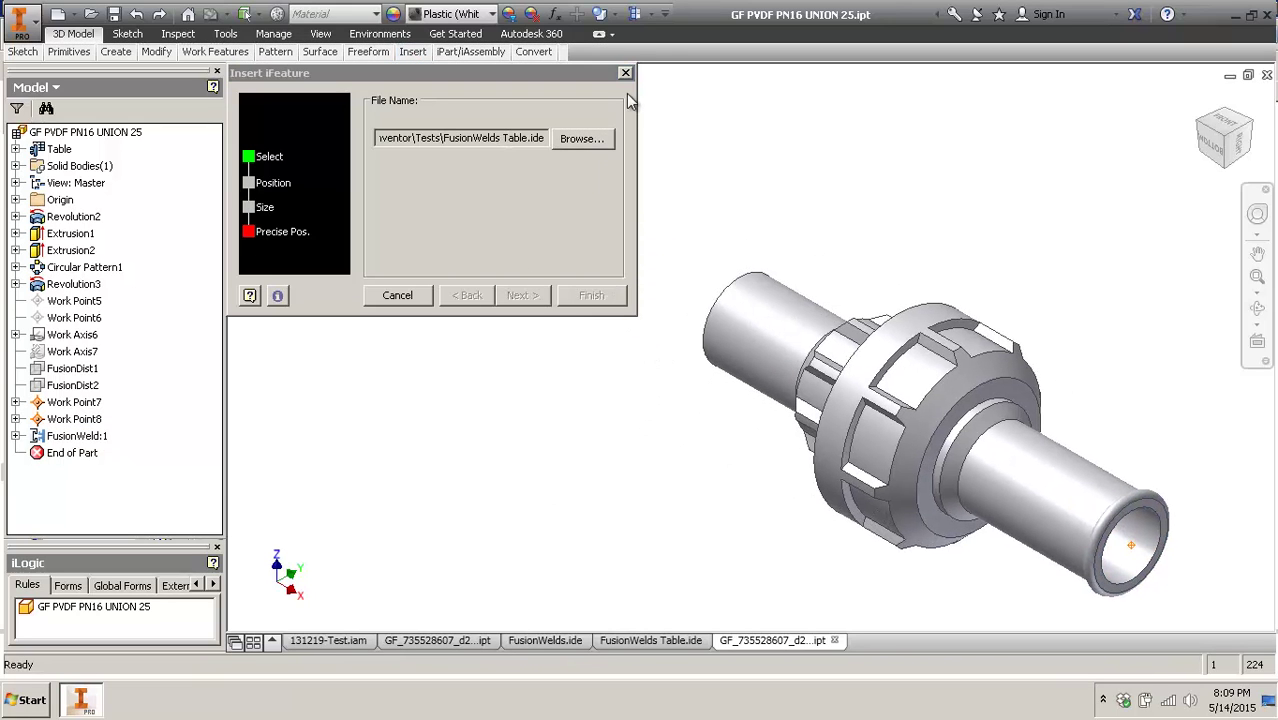
click(397, 295)
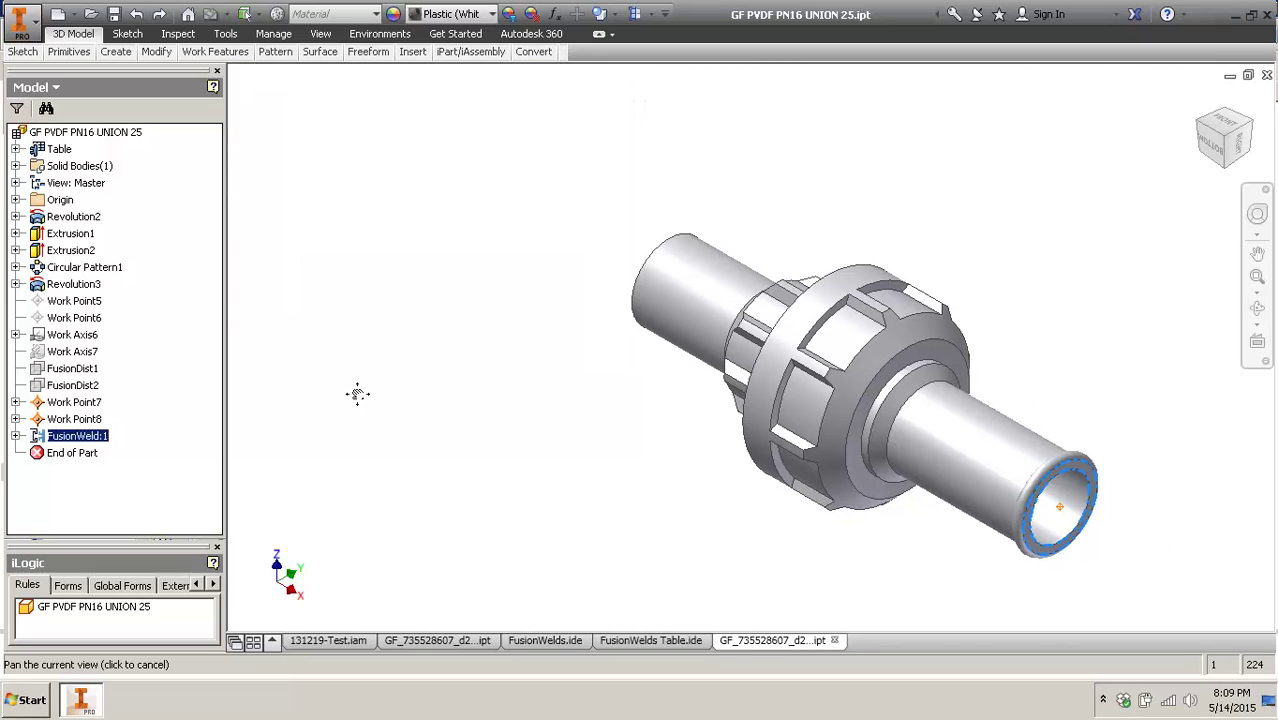
- Edit FusionWeld:1, check the FD_d size list, keep 20, and return to 131219-Test.iam
click(75, 436)
click(15, 436)
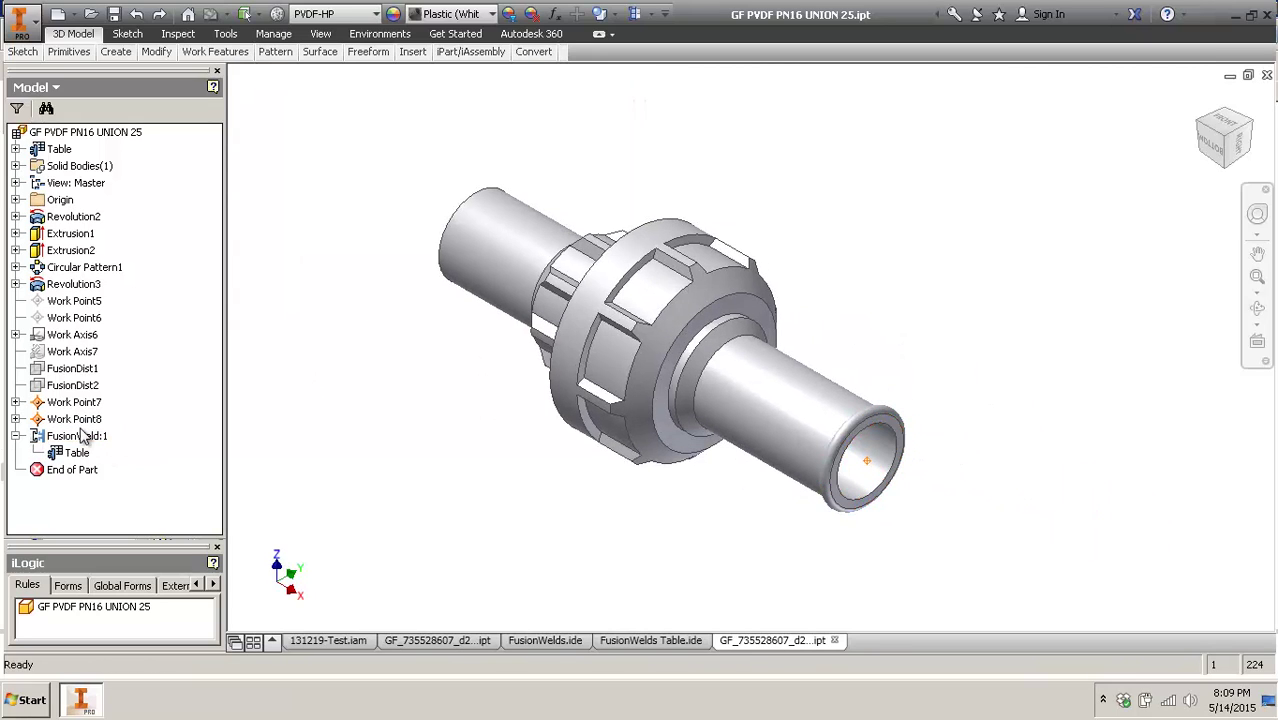
right_click(80, 430)
click(134, 494)
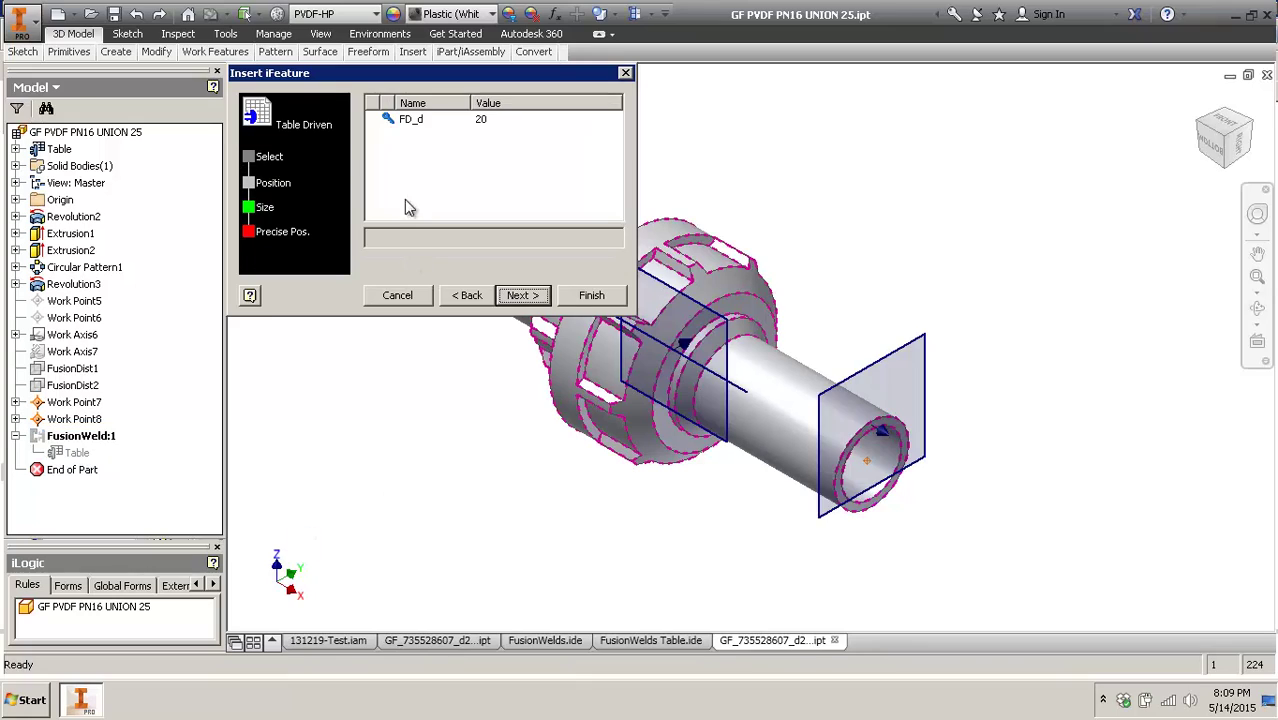
click(510, 121)
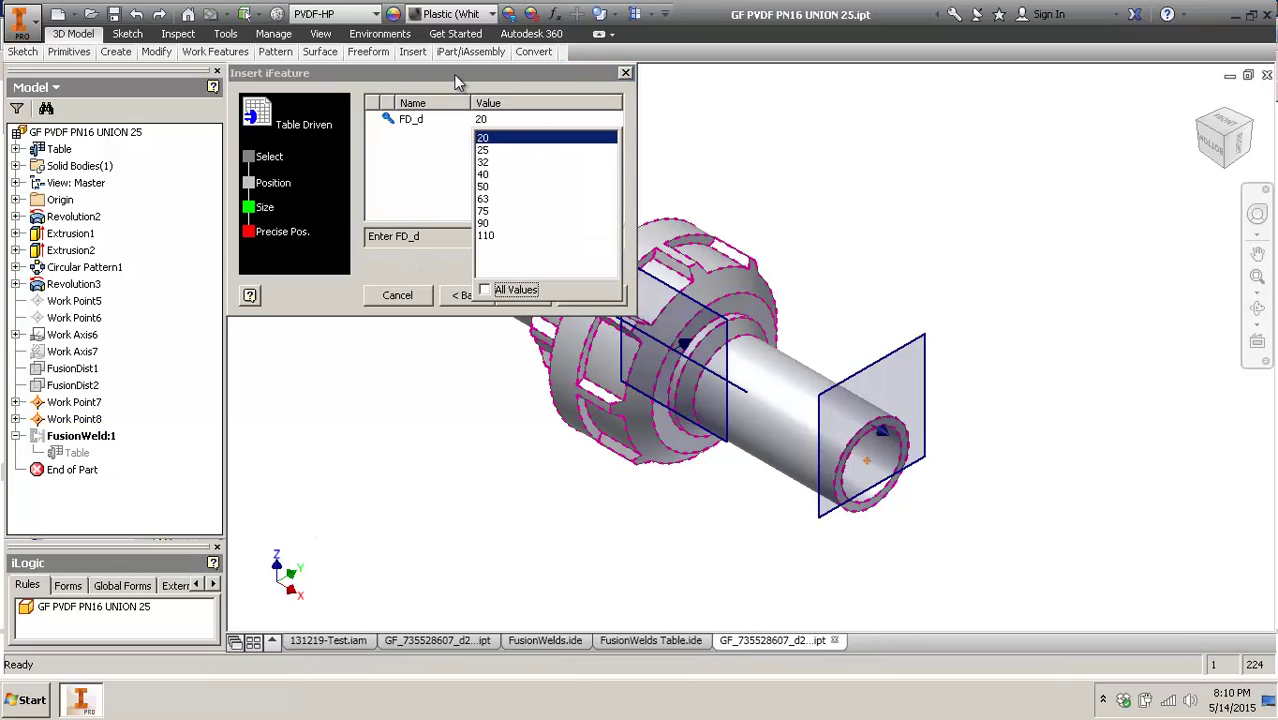
click(521, 139)
click(397, 295)
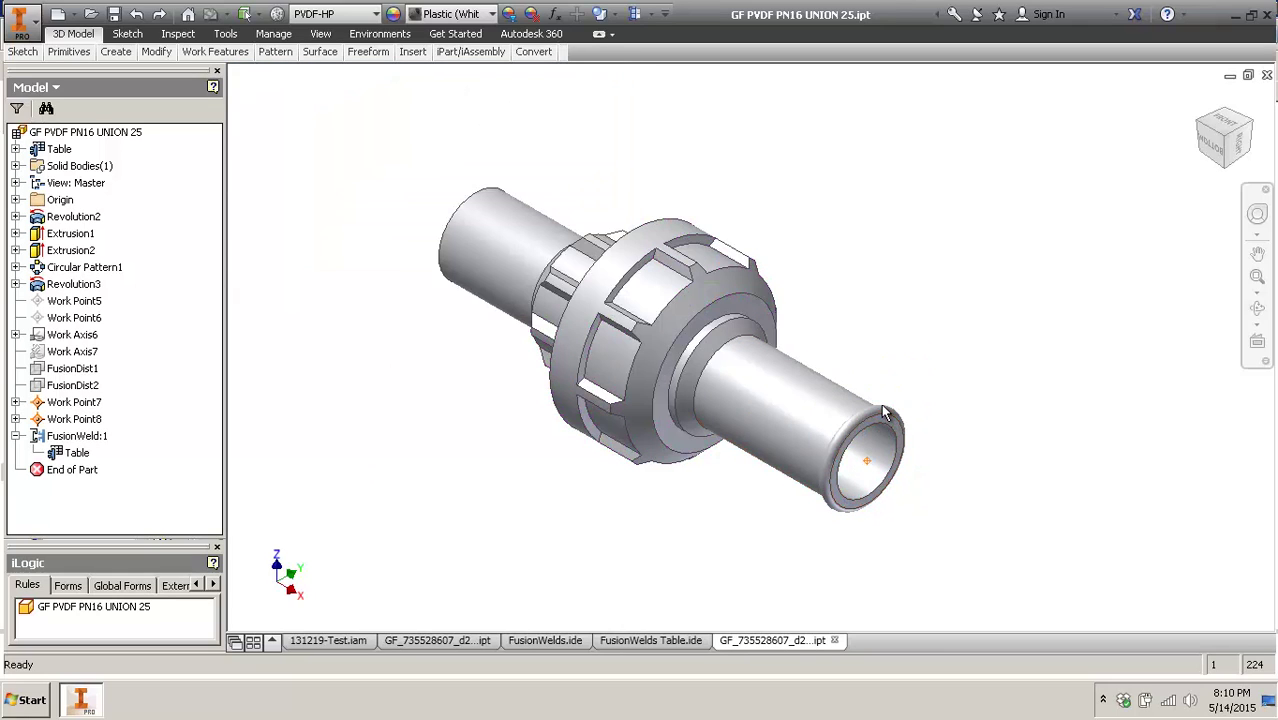
click(351, 640)
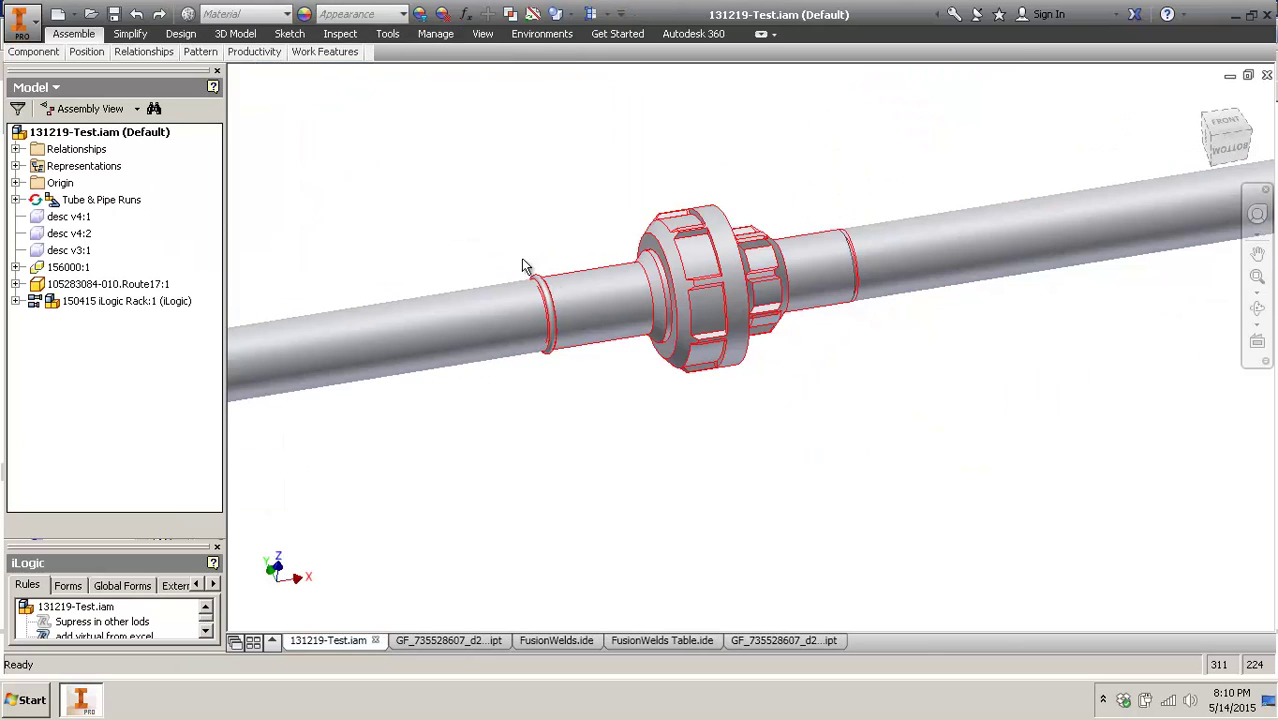
middle_drag(521, 266, 793, 185)
right_click(670, 193)
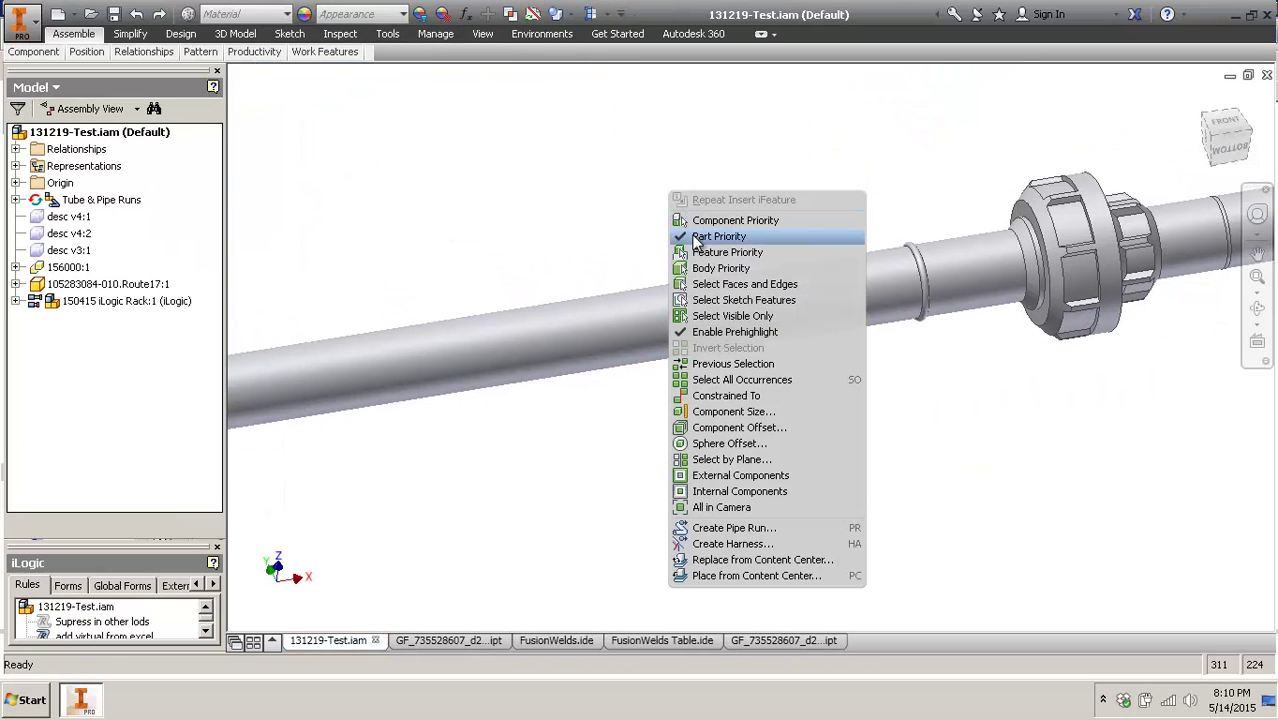
click(697, 238)
click(747, 271)
scroll(747, 271, down, 3)
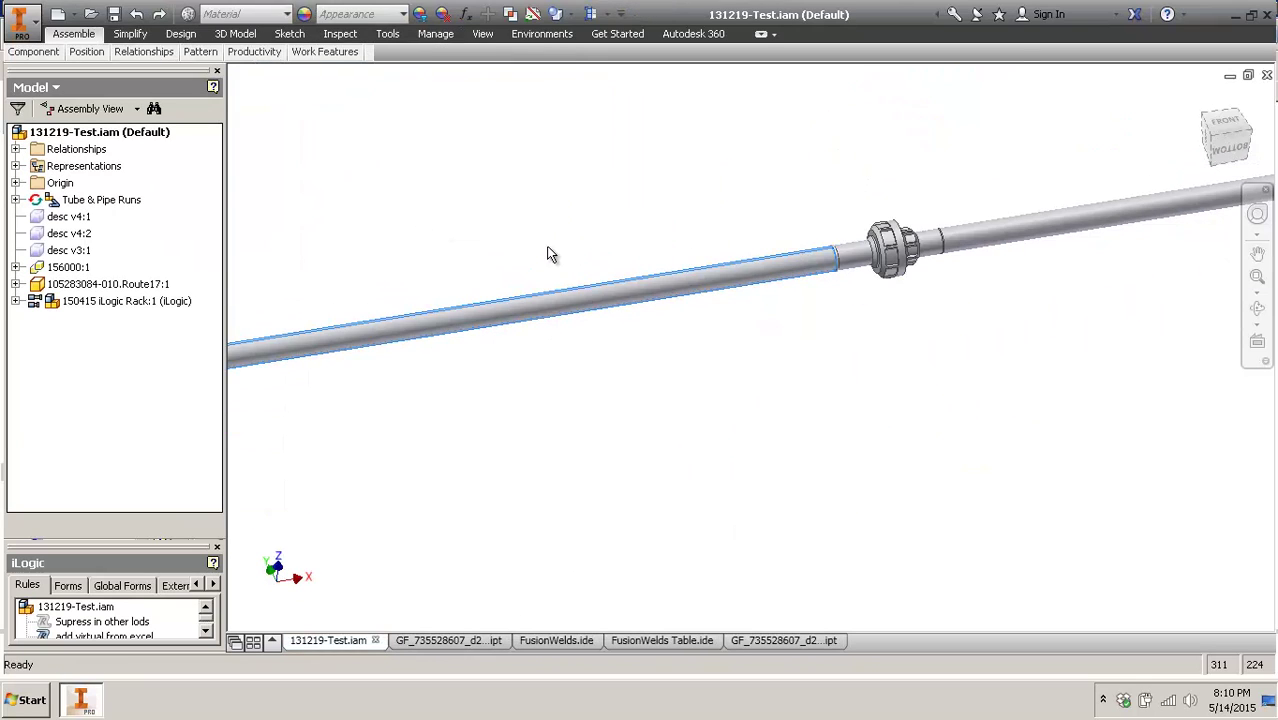
scroll(653, 311, down, 3)
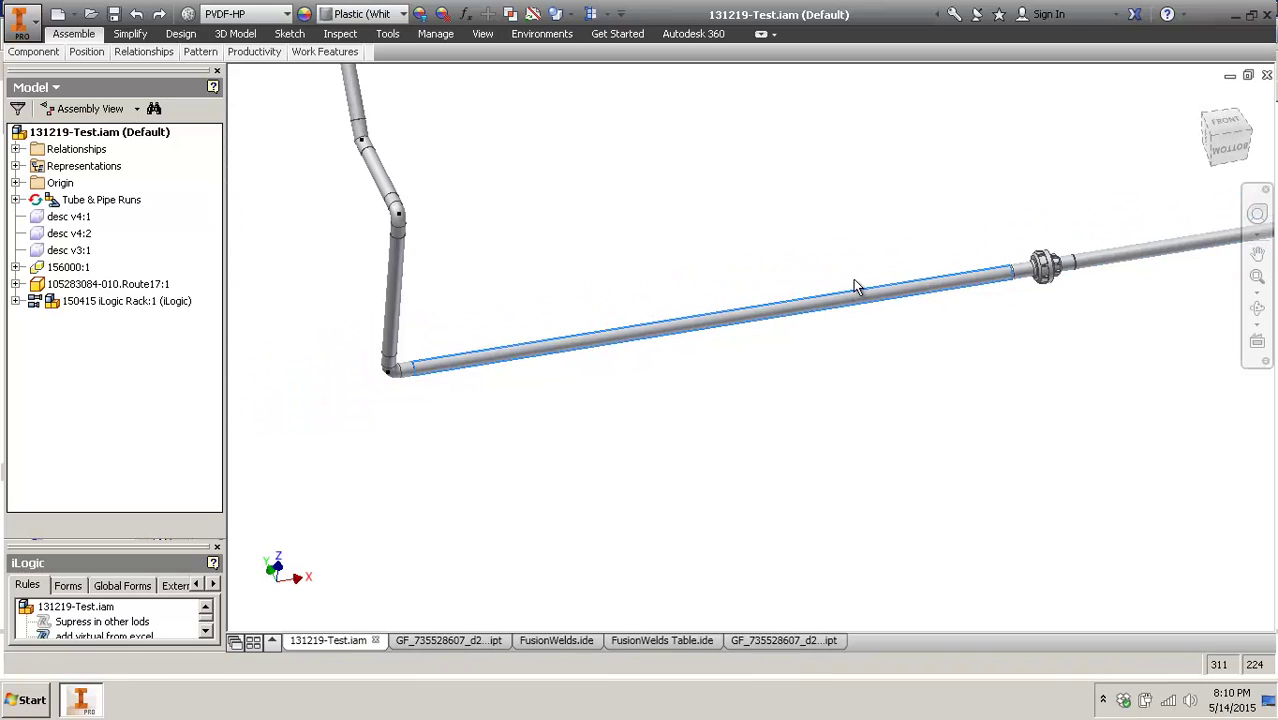
scroll(870, 251, down, 1)
middle_drag(747, 271, 912, 366)
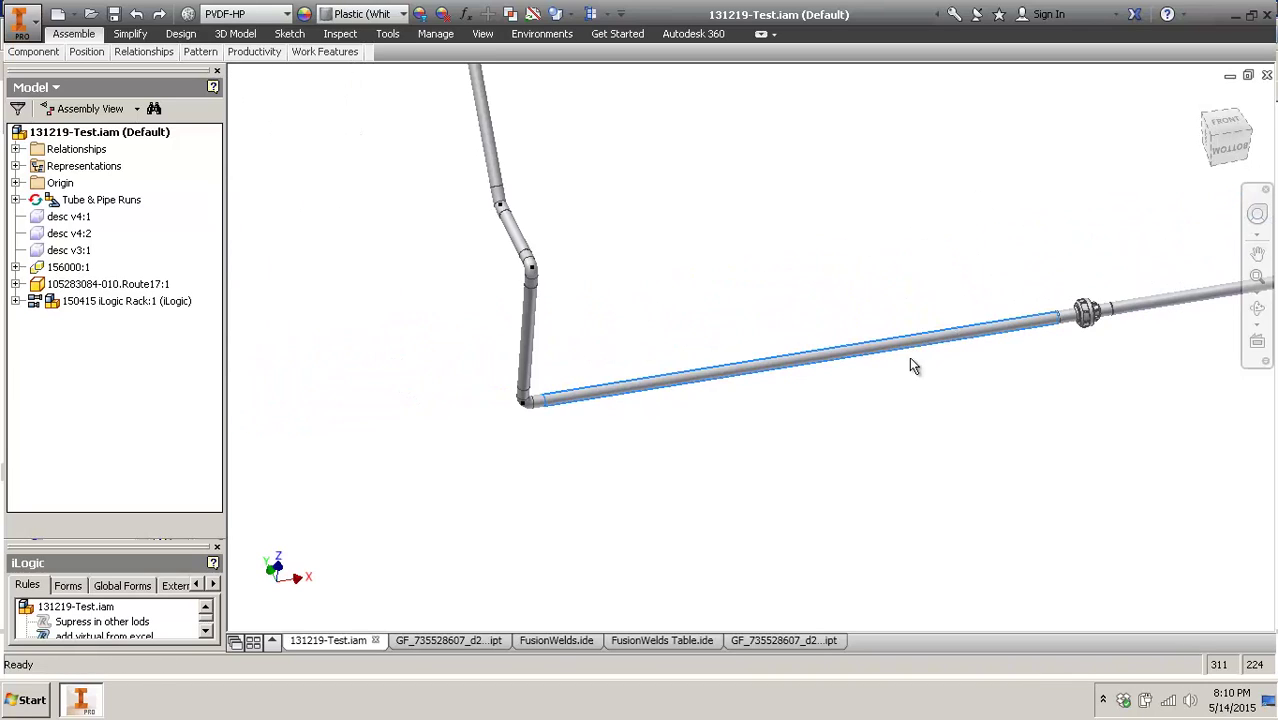
key(Escape)
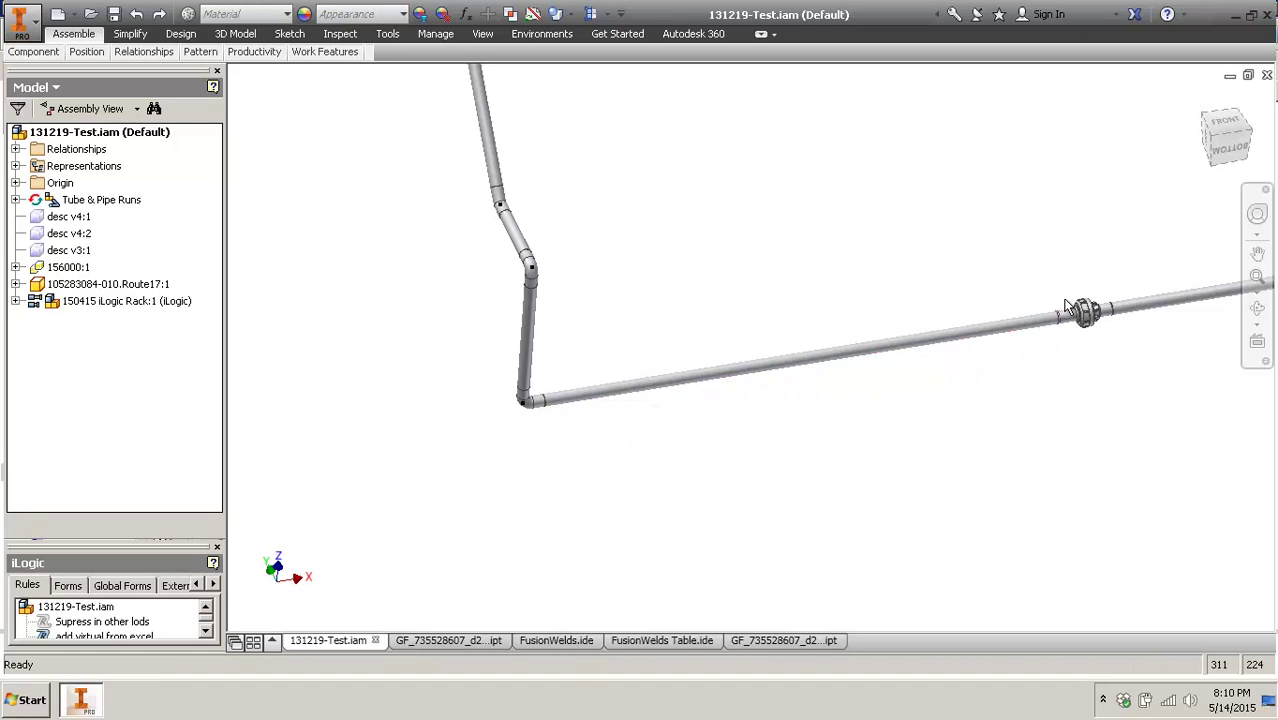
scroll(1068, 307, up, 5)
middle_drag(1073, 545, 685, 496)
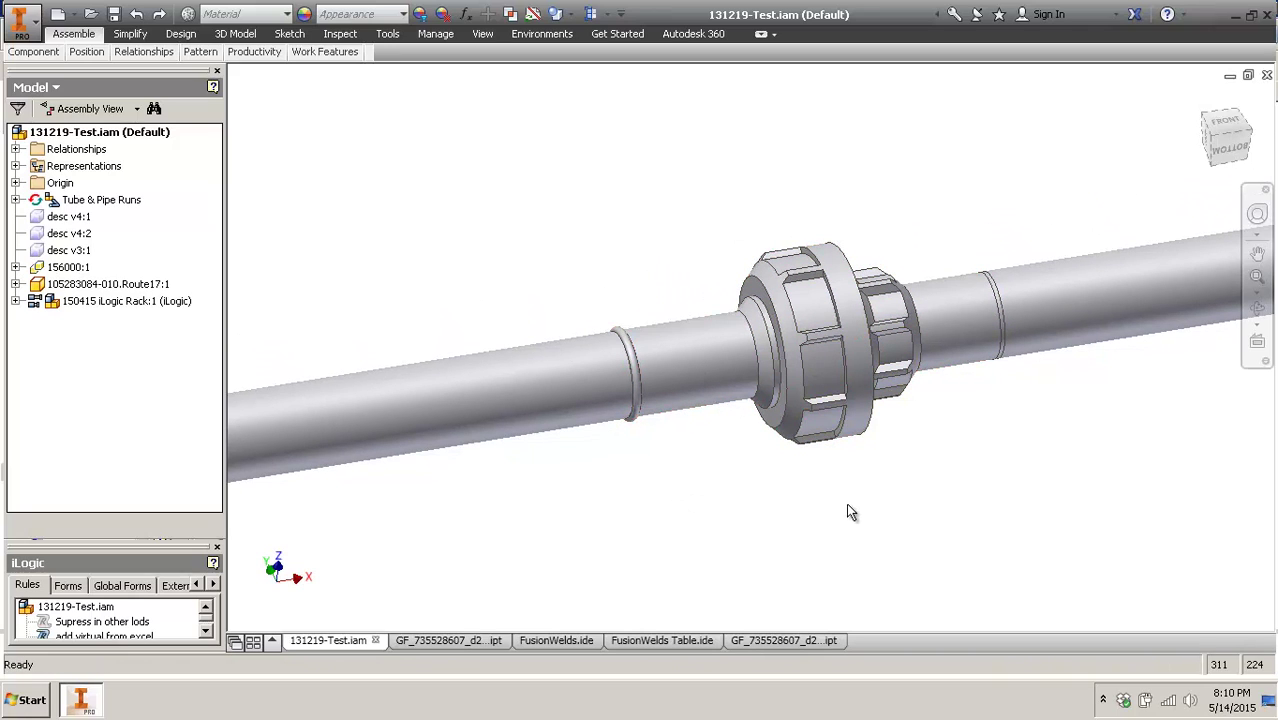
middle_drag(848, 502, 660, 535)
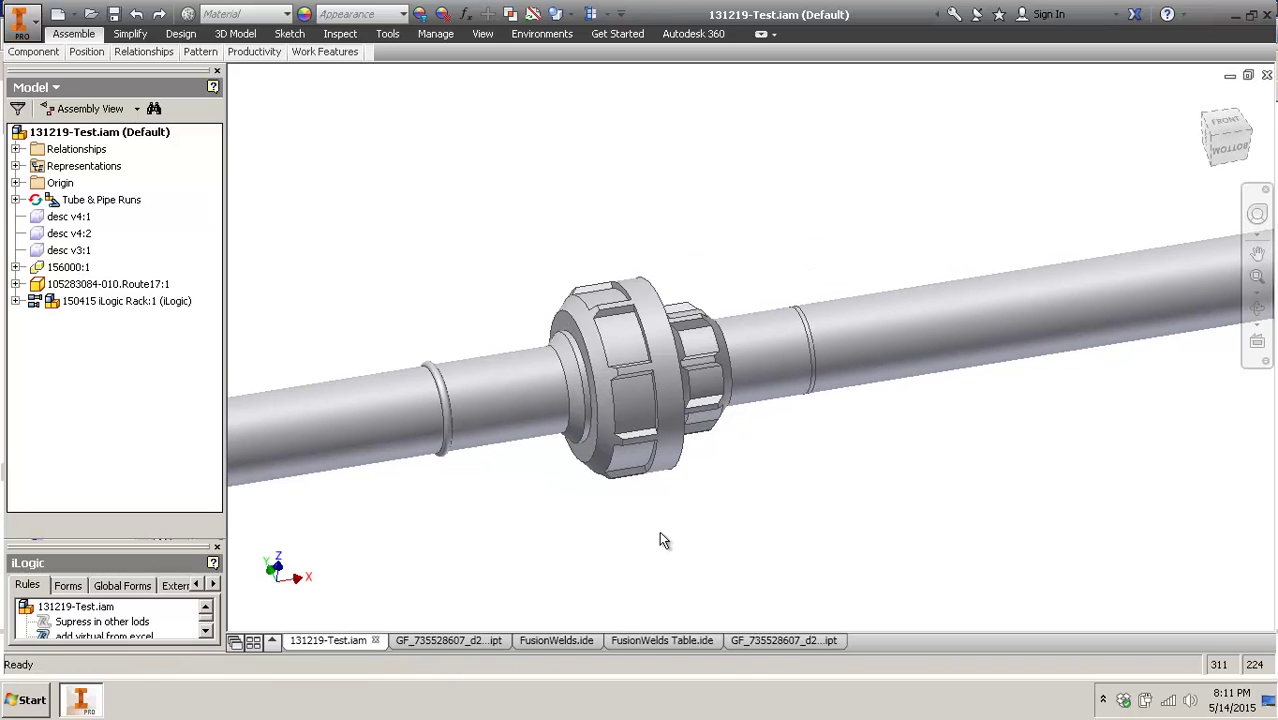